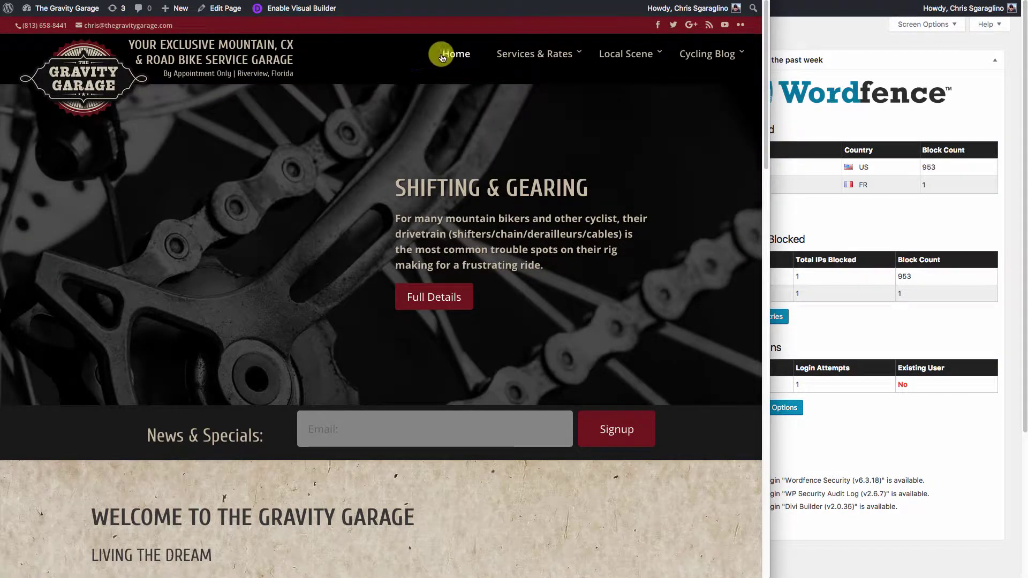
Open Appearance > Menus to view the Main Menu, then bring the live site preview forward.
mouse_move(506, 61)
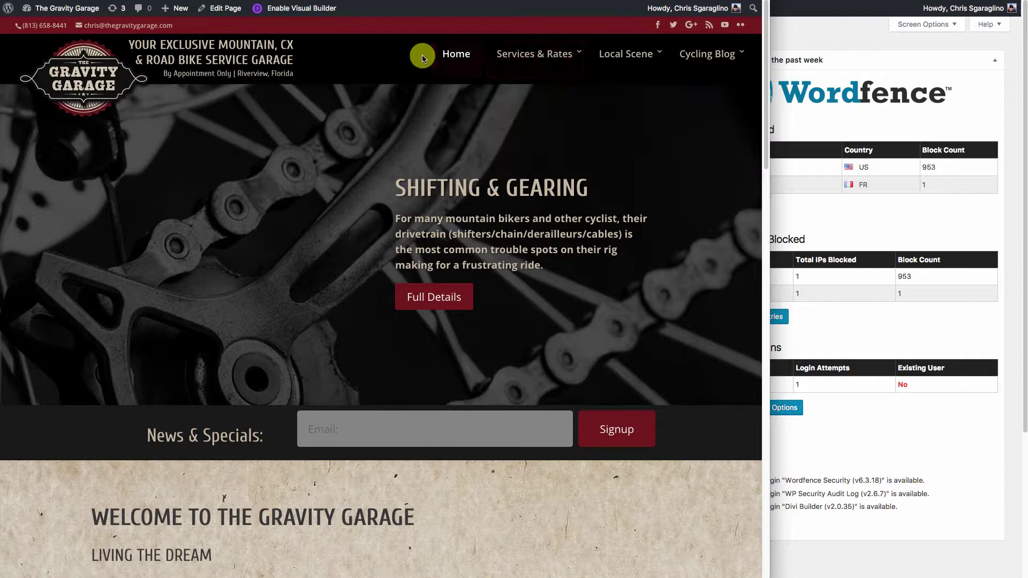
mouse_move(704, 60)
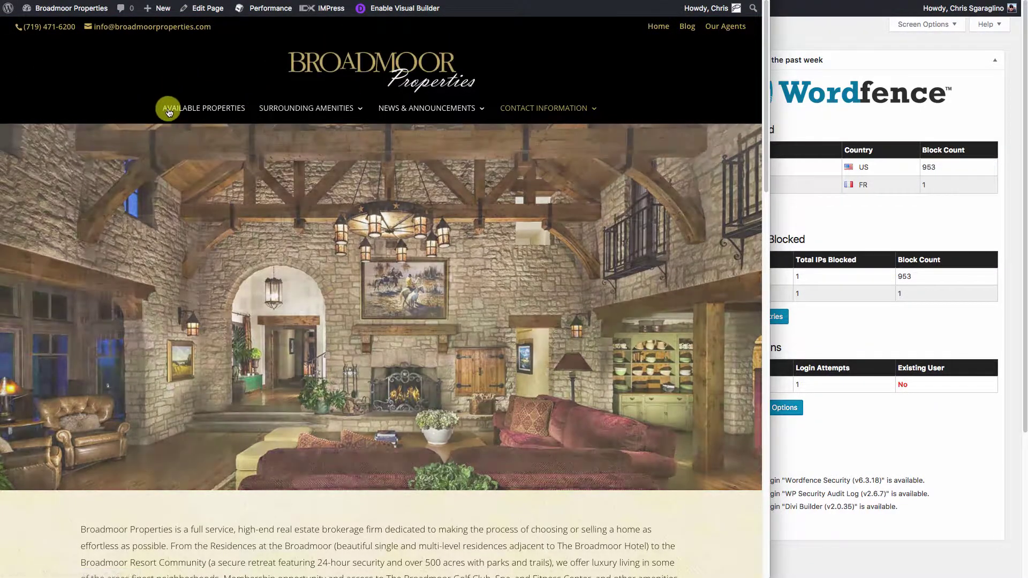
mouse_move(332, 109)
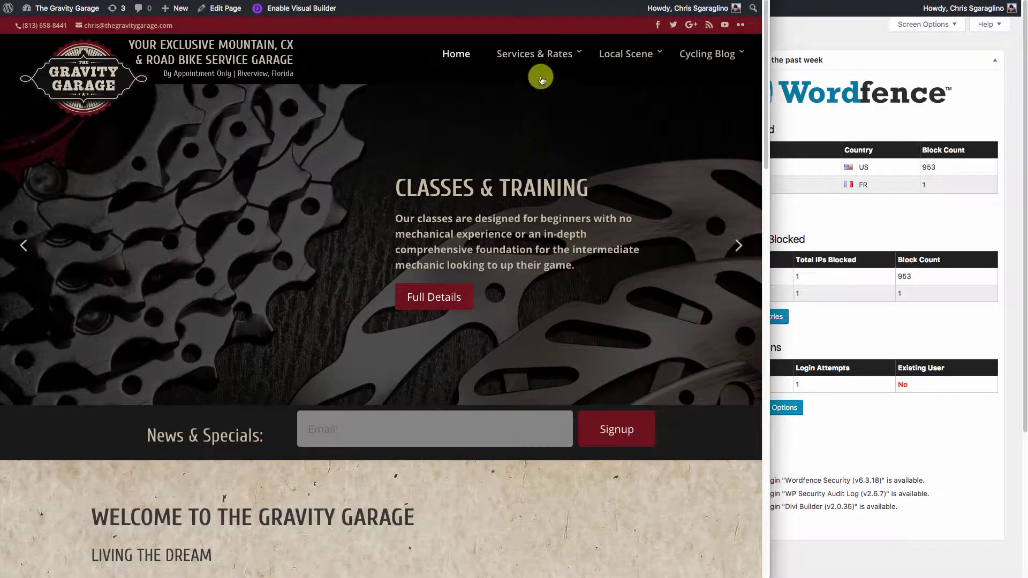
mouse_move(546, 65)
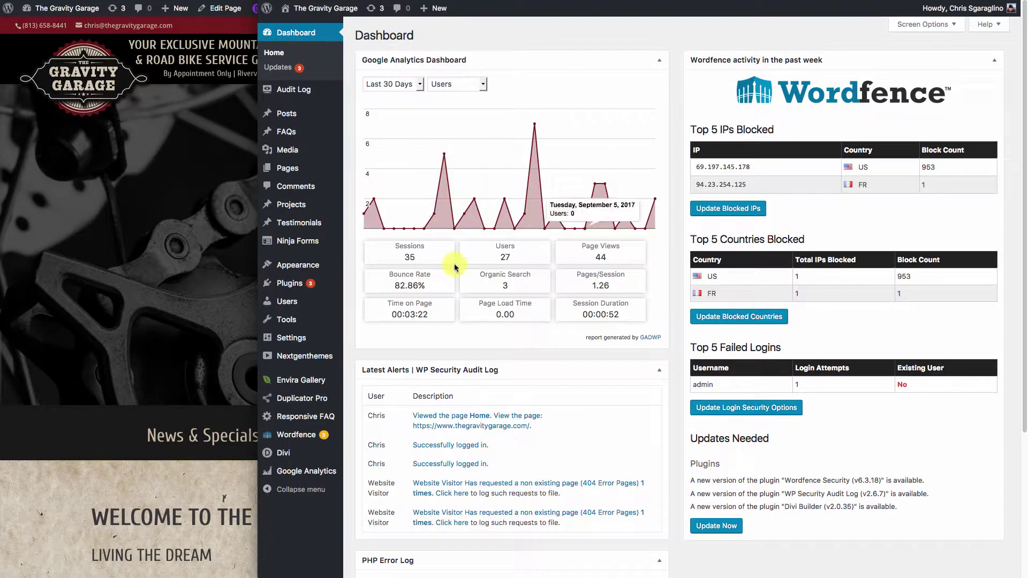
mouse_move(301, 268)
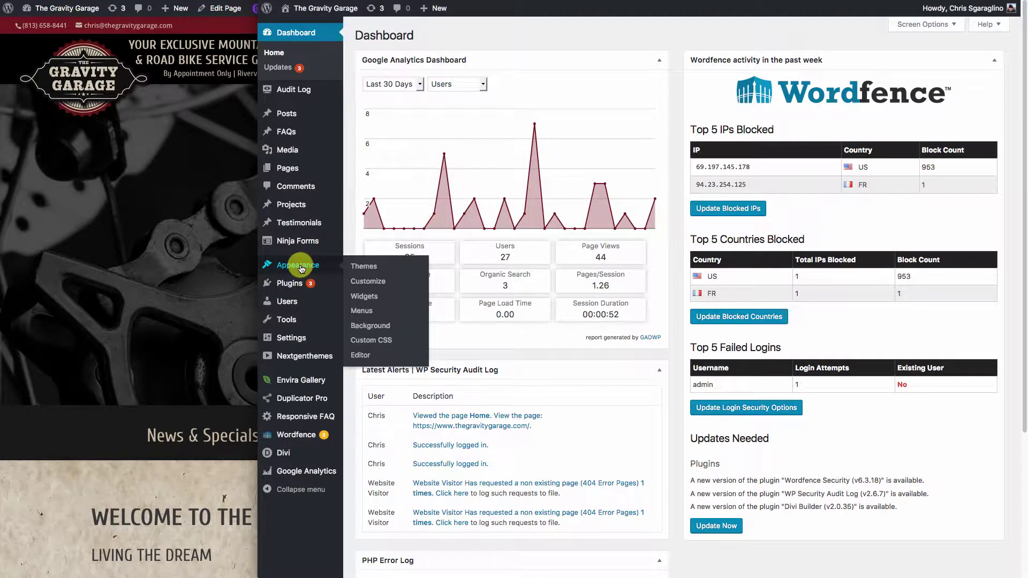
left_click(363, 312)
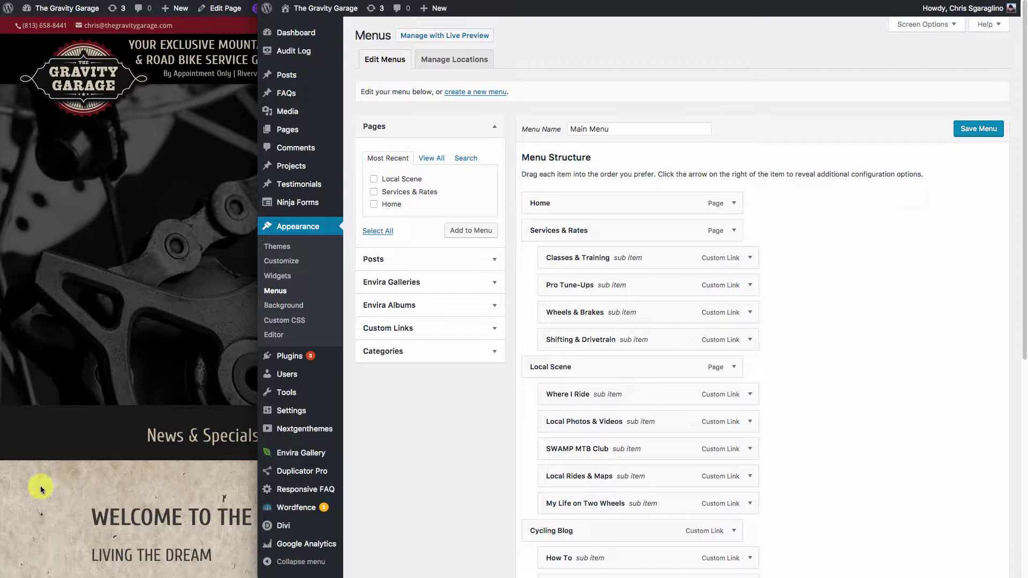
left_click(40, 488)
mouse_move(709, 56)
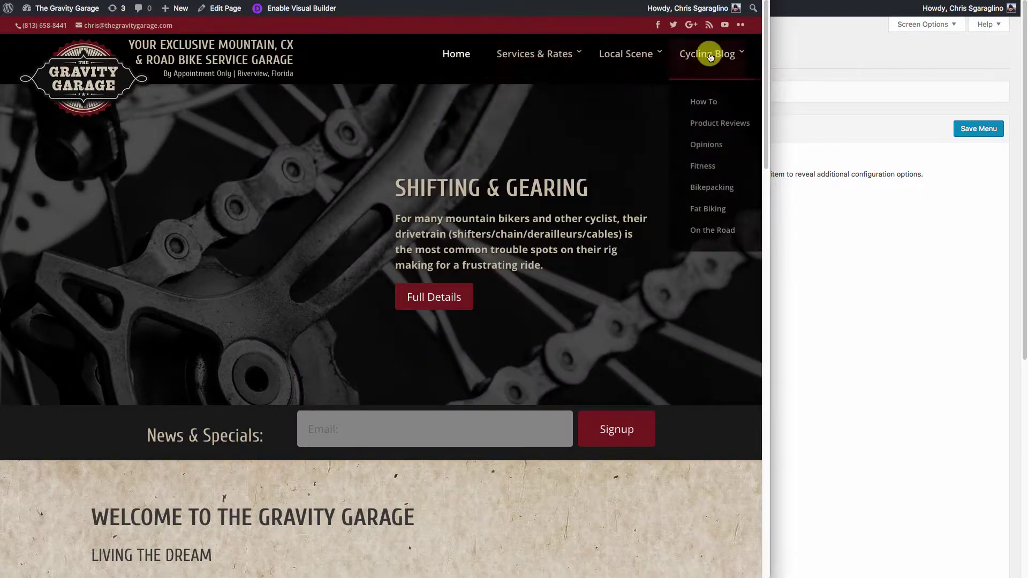
left_click(861, 220)
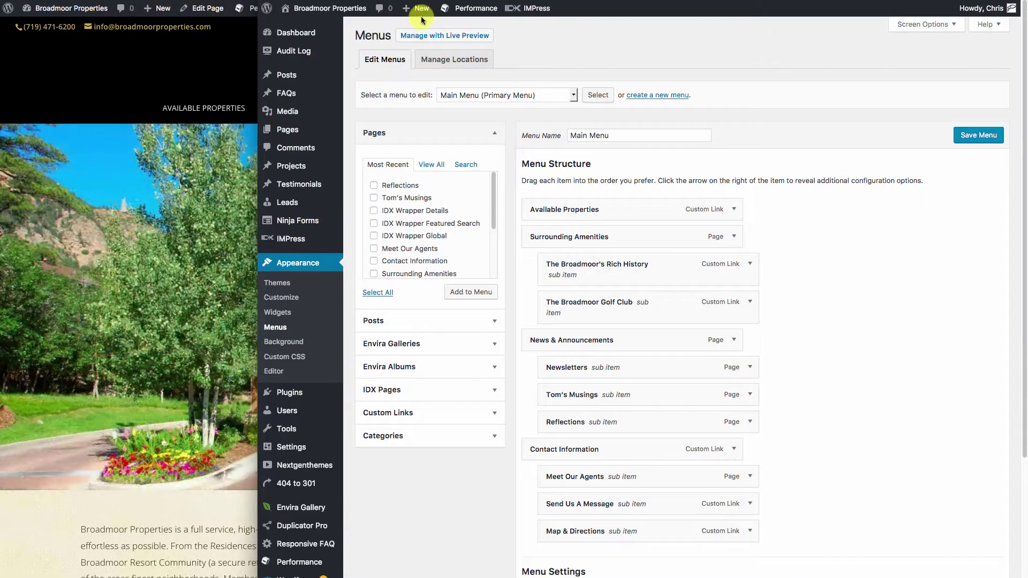
left_click(573, 95)
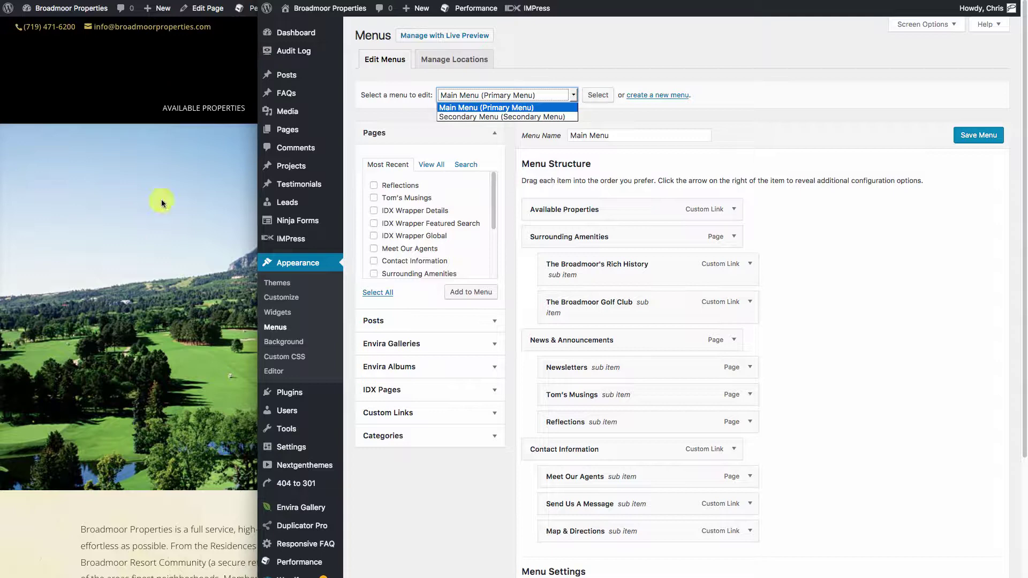
left_click(191, 231)
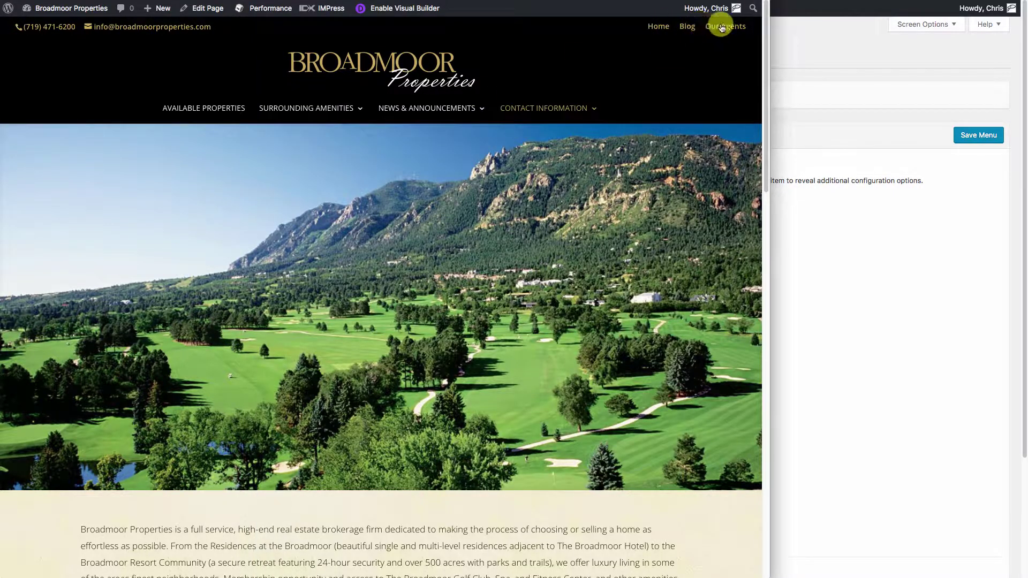
left_click(782, 43)
left_click(466, 92)
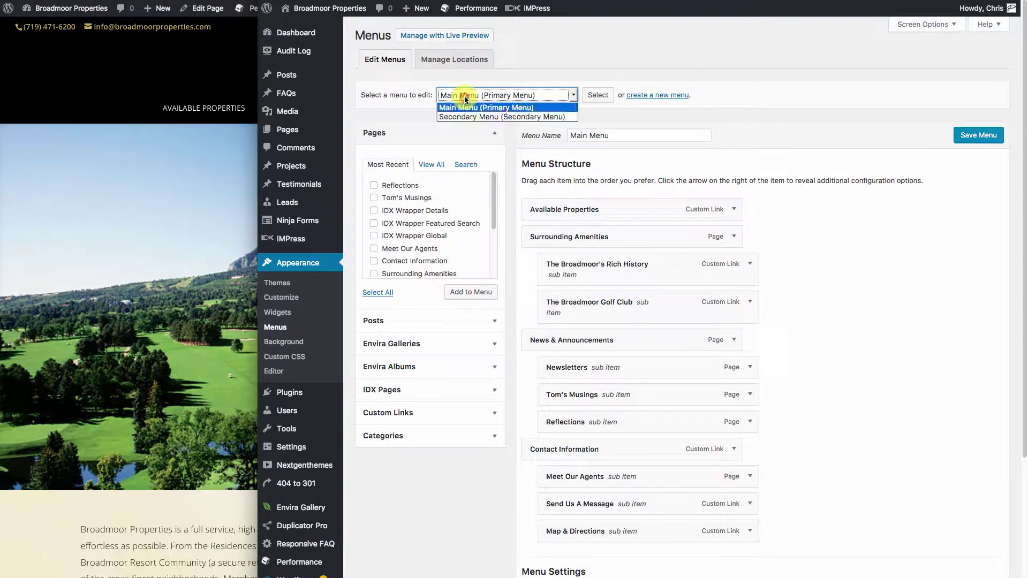
left_click(500, 118)
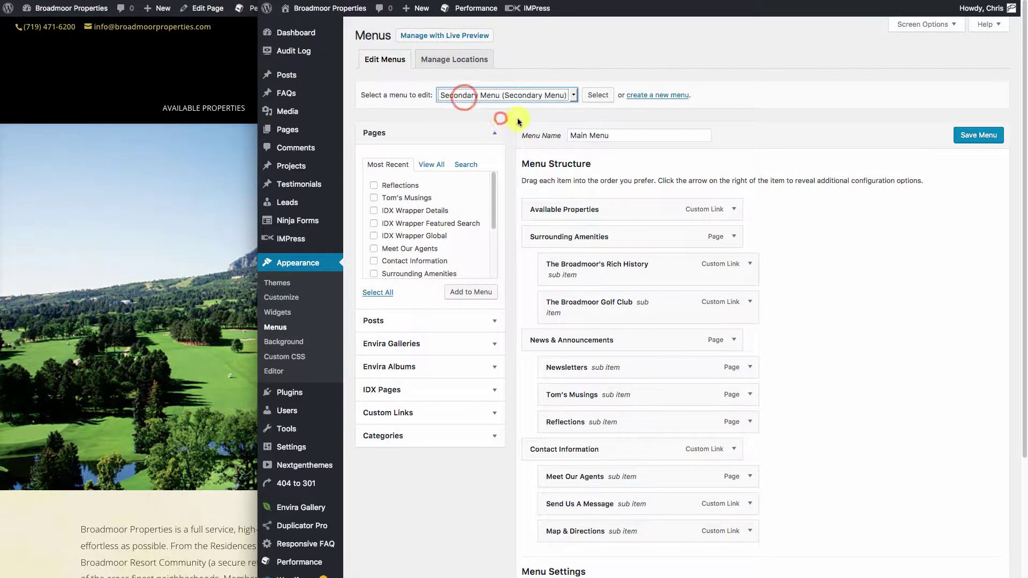
left_click(599, 97)
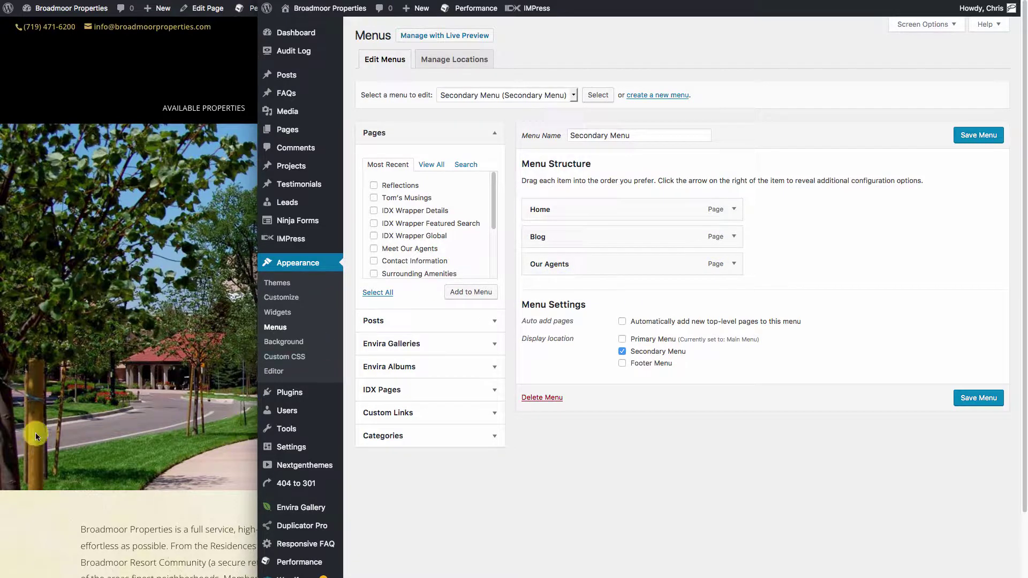
left_click(63, 505)
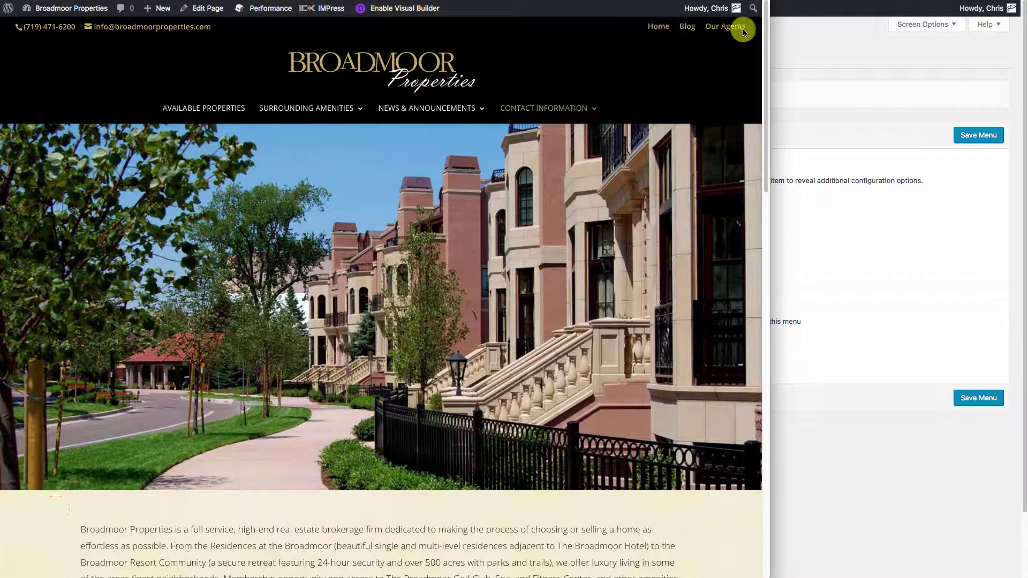
left_click(827, 185)
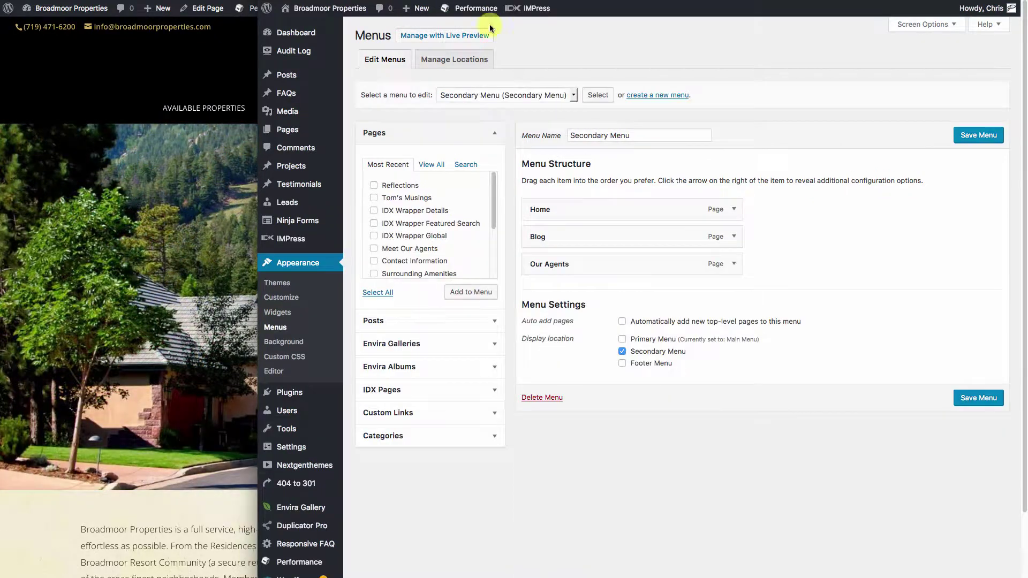
left_click(573, 96)
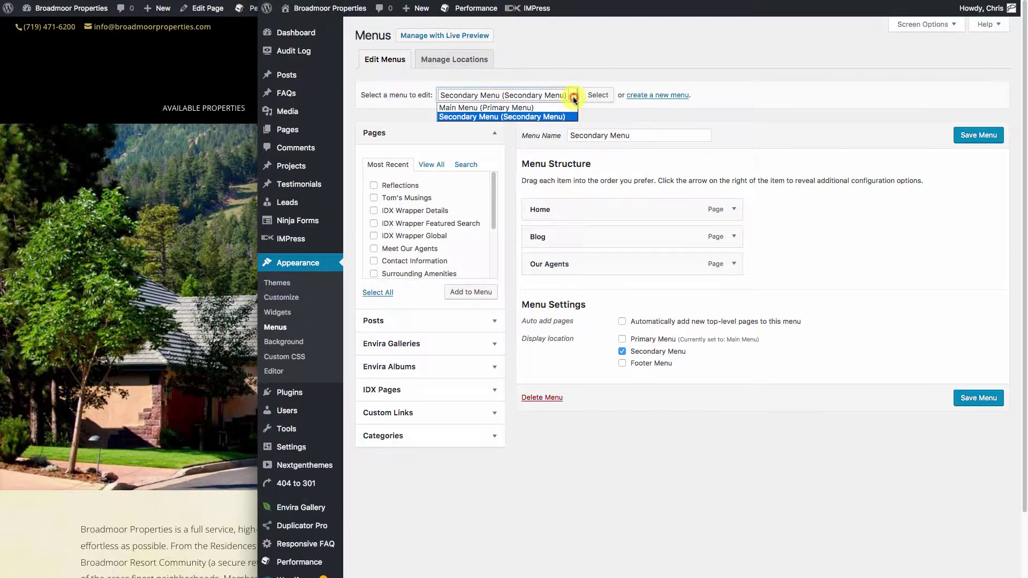
left_click(464, 107)
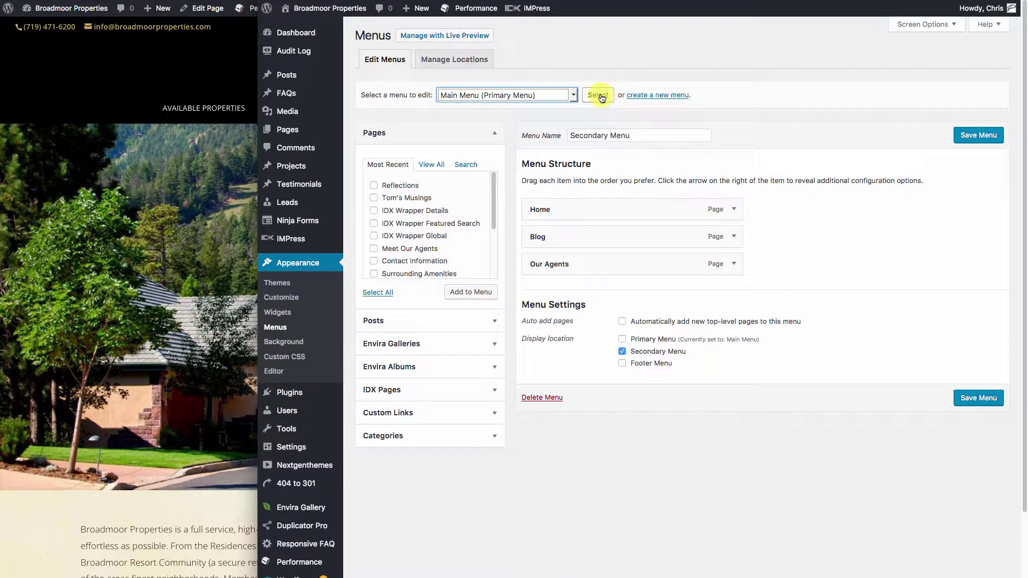
left_click(601, 95)
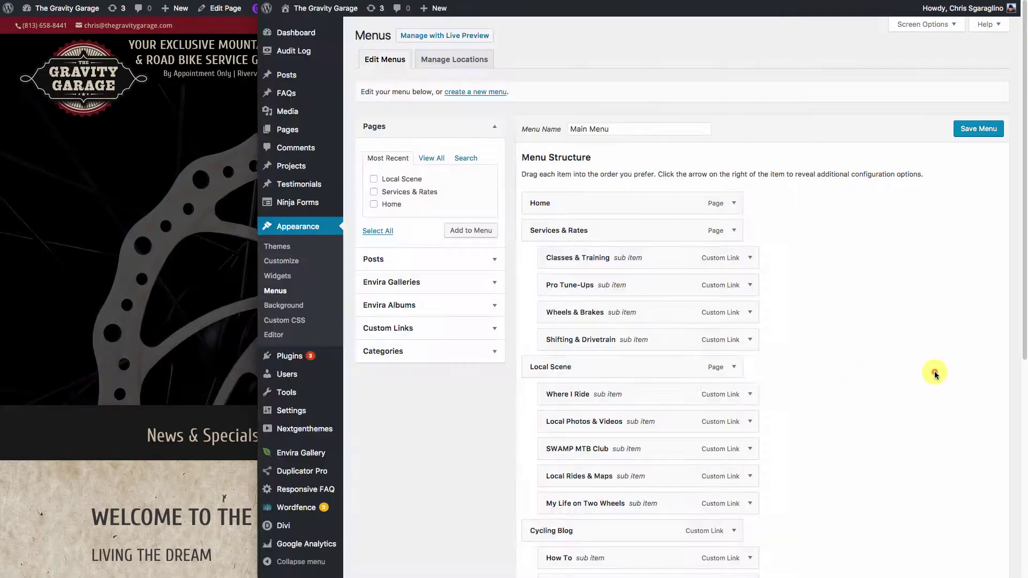
left_click(934, 373)
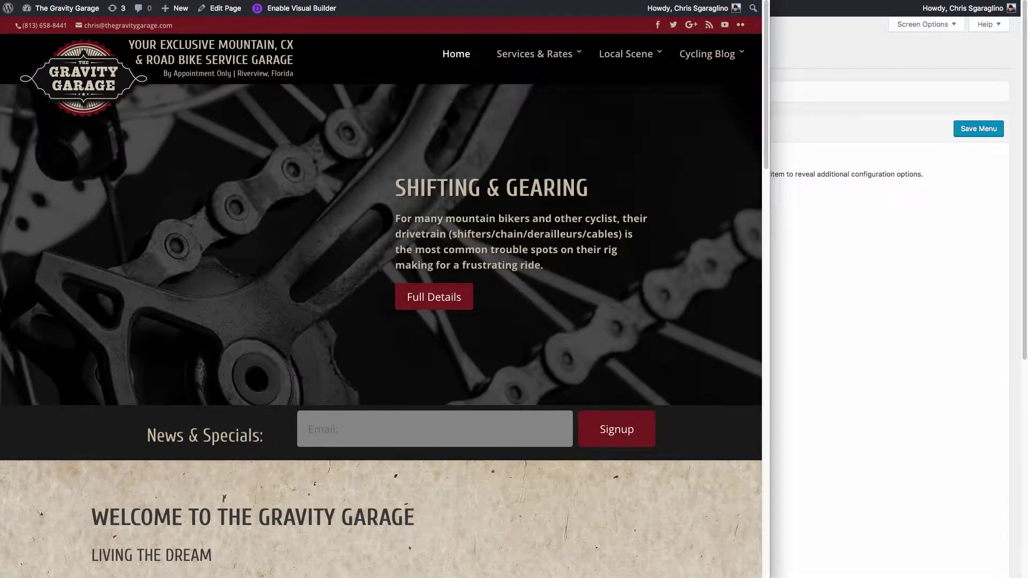
Collapse the Pages box and show, then hide, the Screen Options panel.
mouse_move(523, 52)
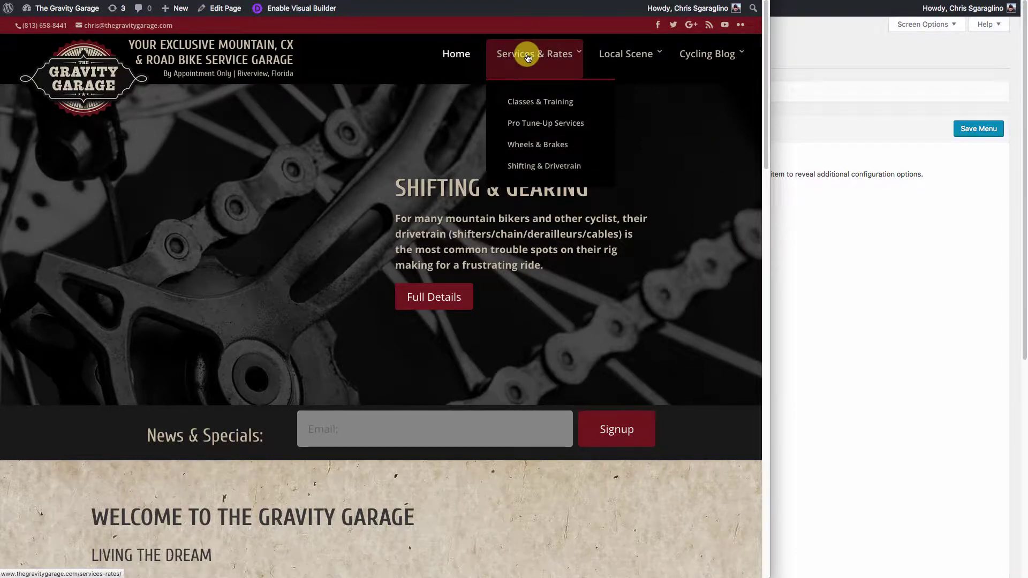
left_click(528, 56)
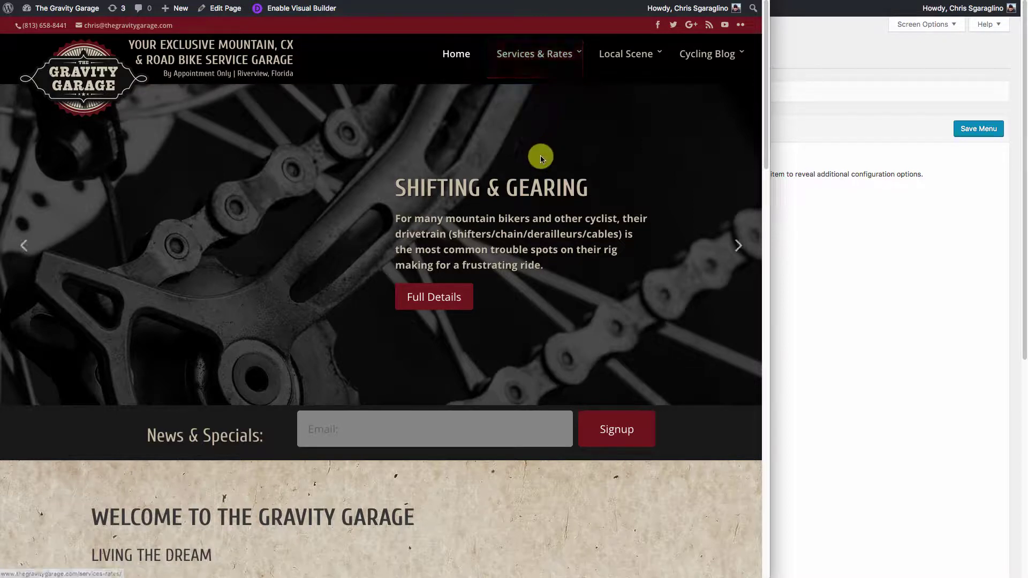
mouse_move(533, 52)
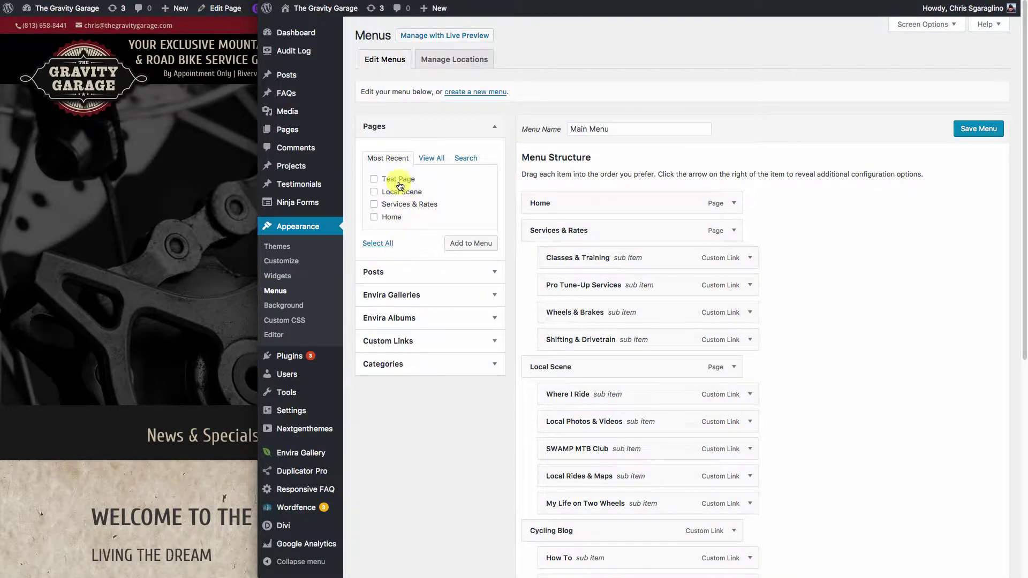
left_click(498, 126)
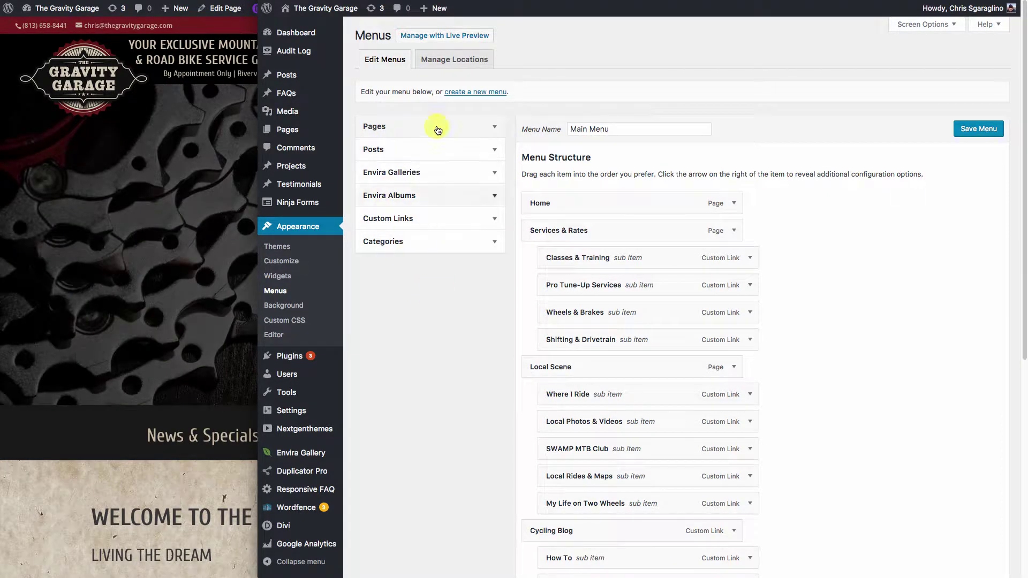
left_click(925, 25)
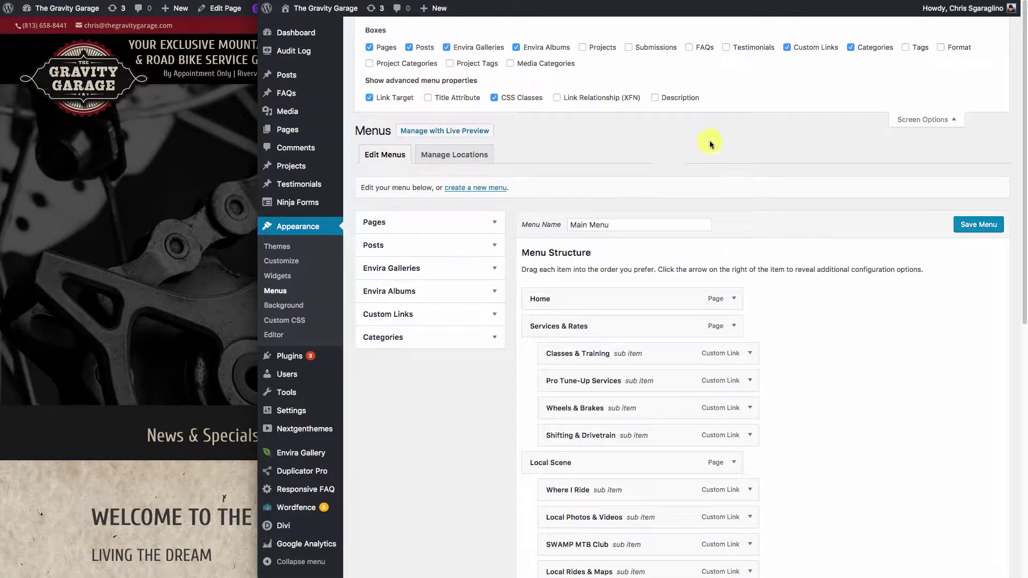
left_click(921, 119)
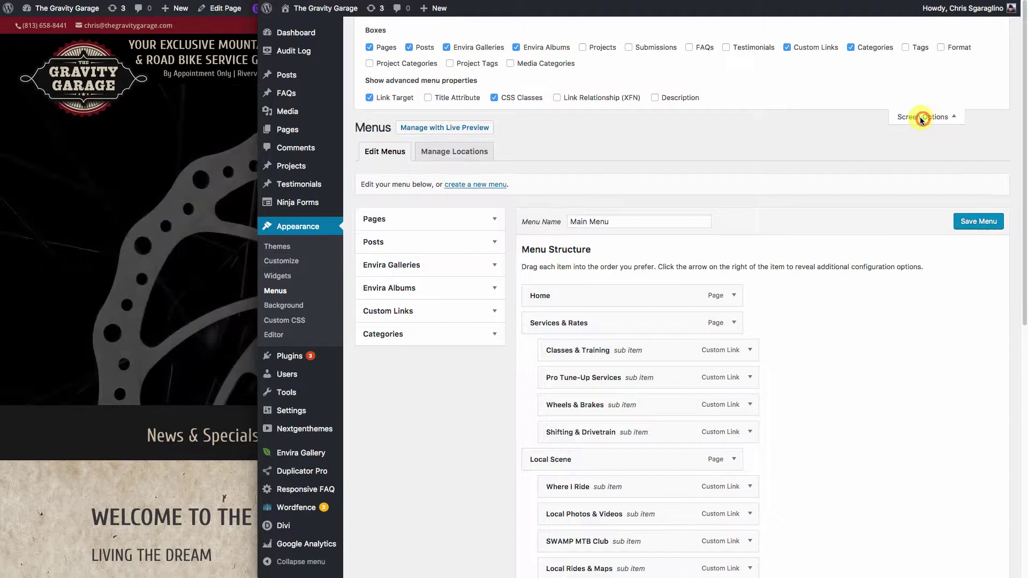
Tick Test Page under Most Recent in the Pages box and add it to the menu.
left_click(375, 127)
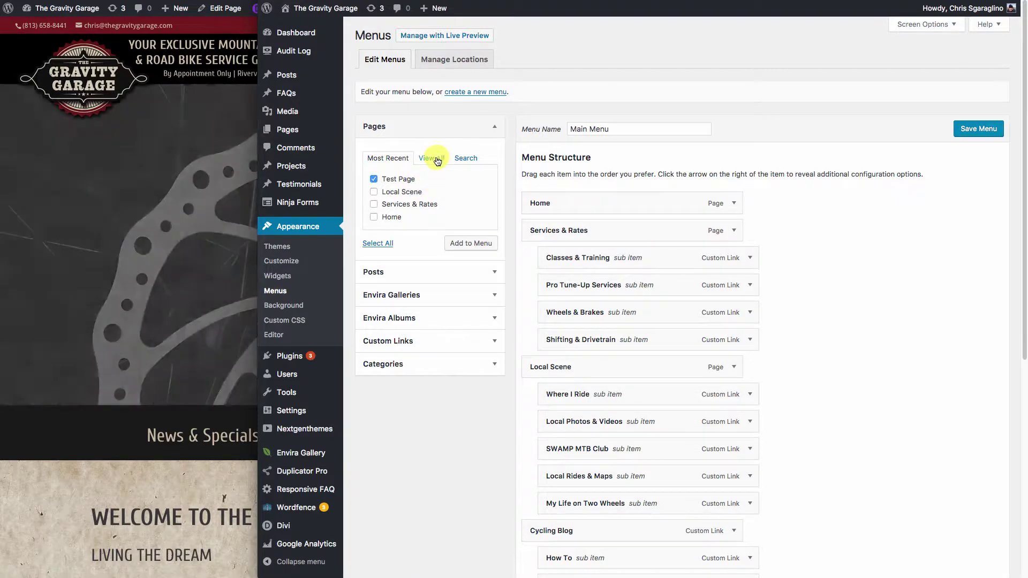
left_click(438, 161)
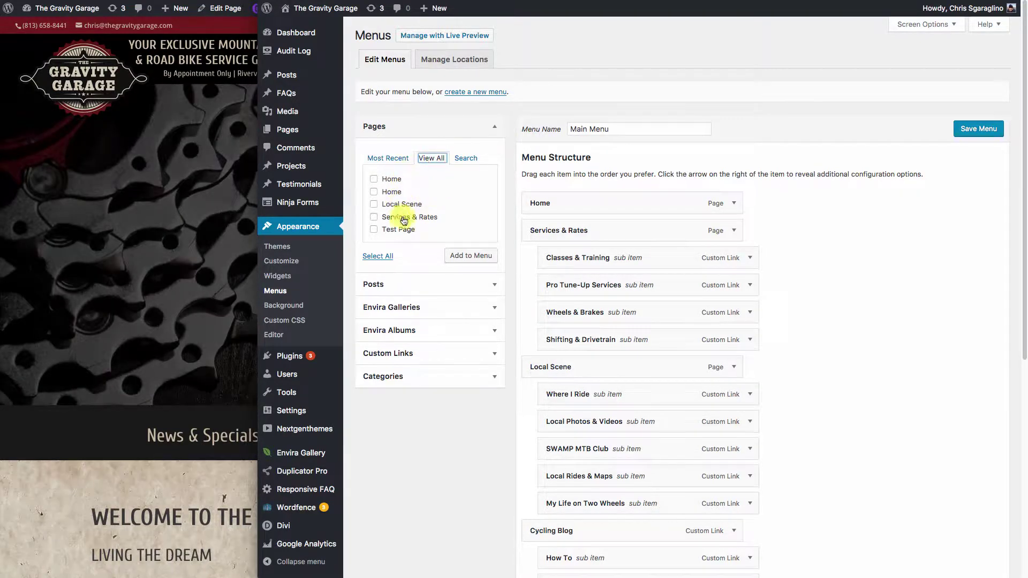
left_click(388, 159)
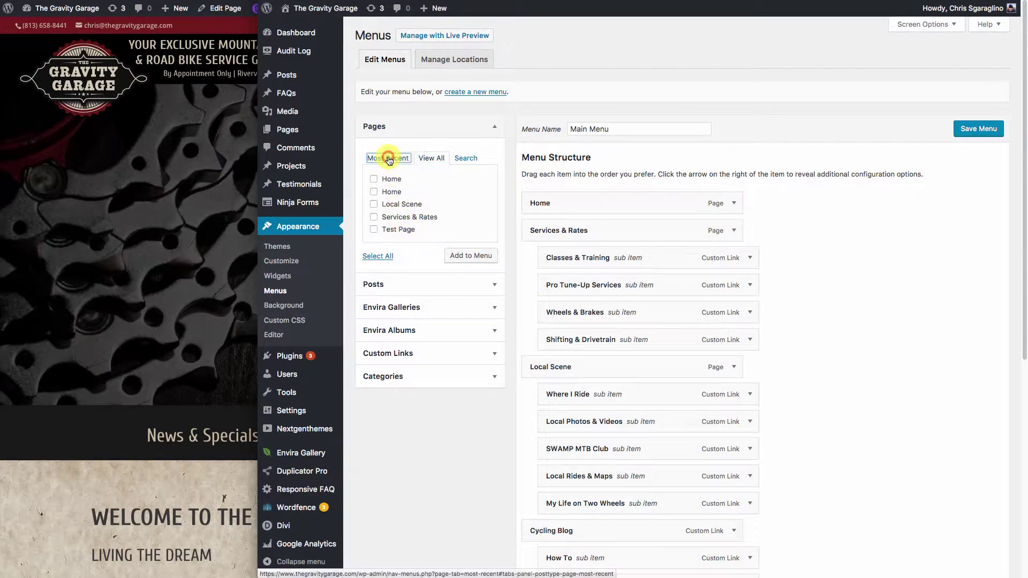
left_click(374, 180)
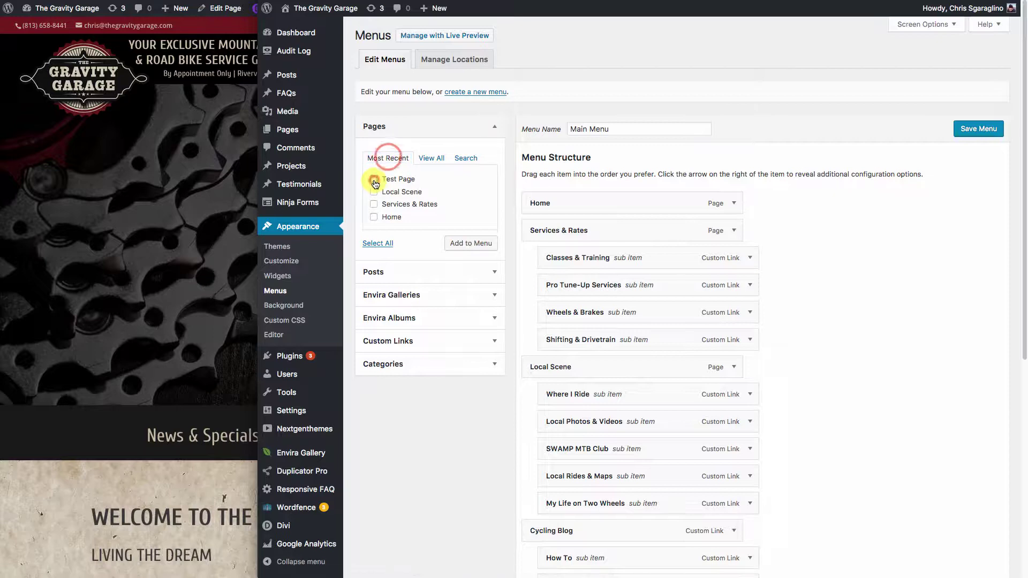
left_click(464, 242)
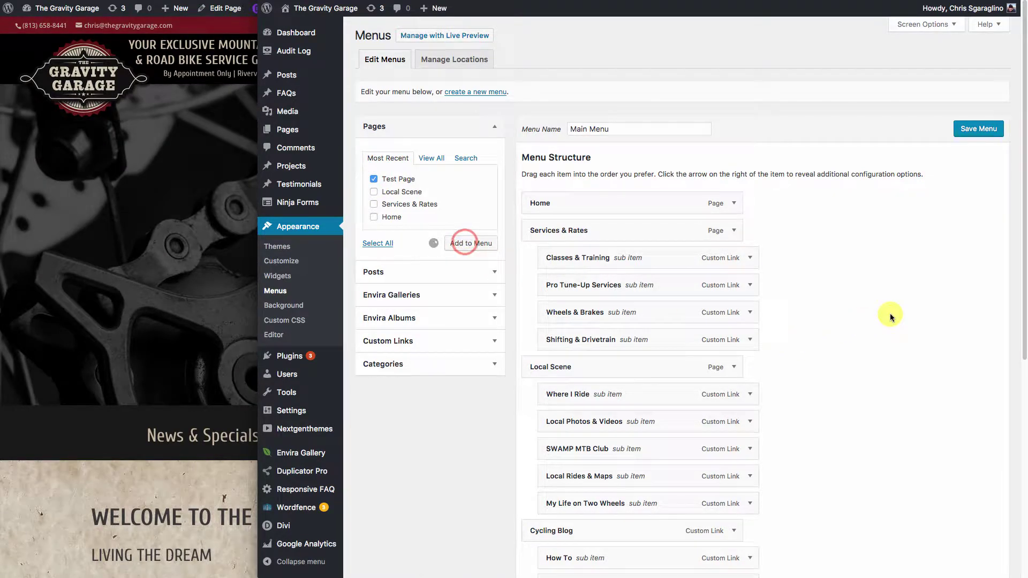
Move Test Page to just after Home, save the menu, and reload the live site.
scroll(890, 313, "down", 7)
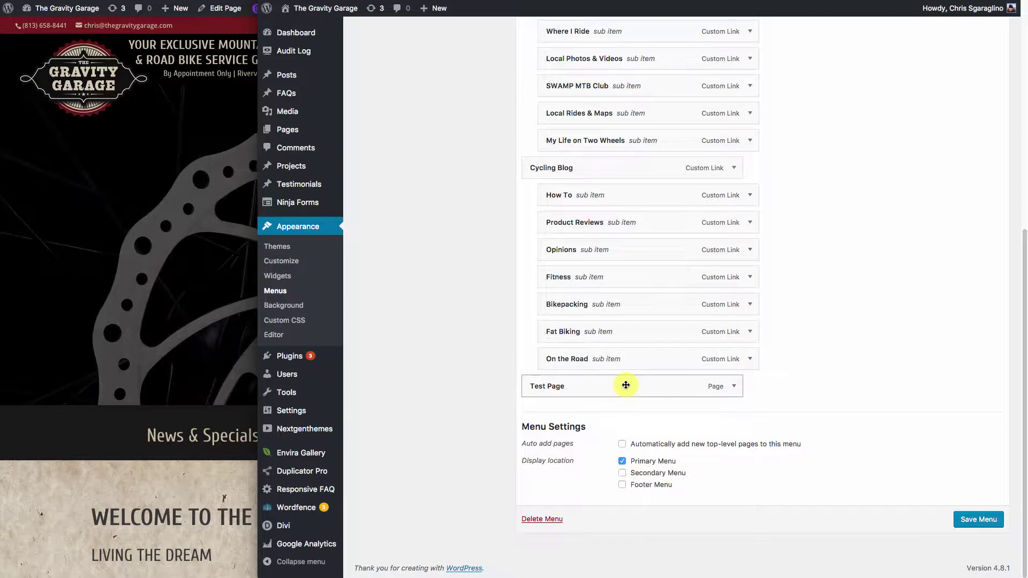
left_click_drag(626, 385, 530, 230)
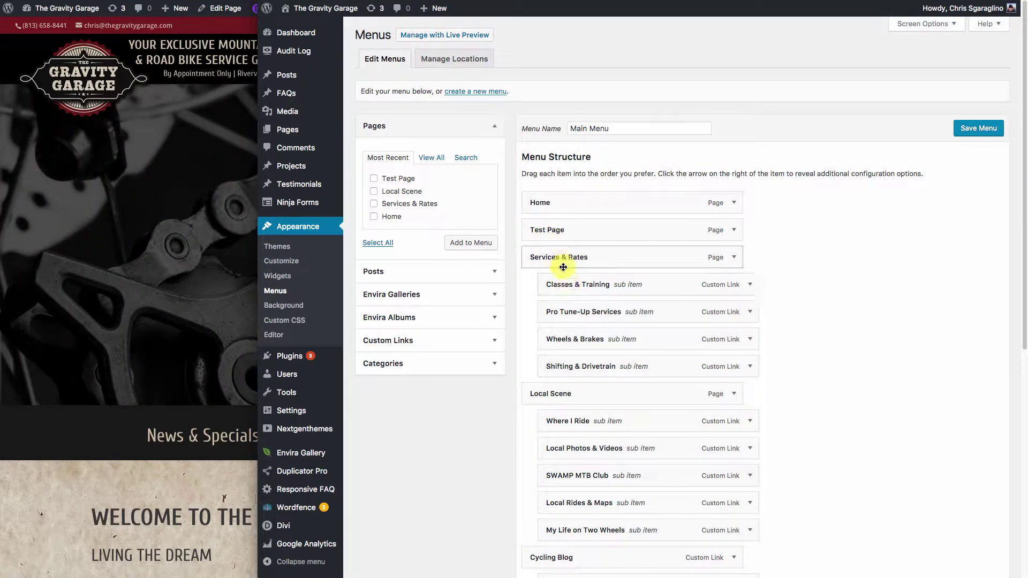
left_click(974, 129)
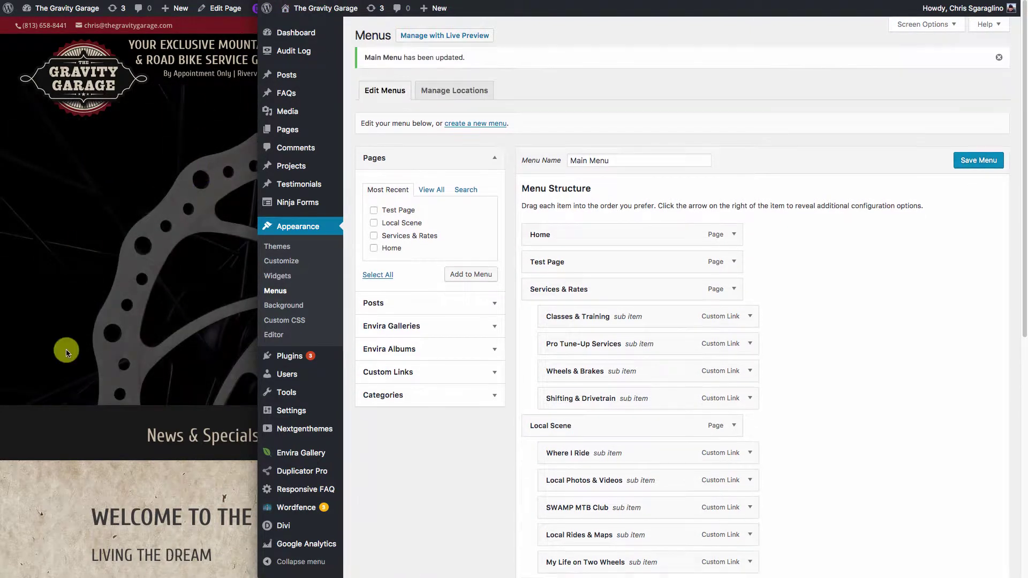
left_click(59, 528)
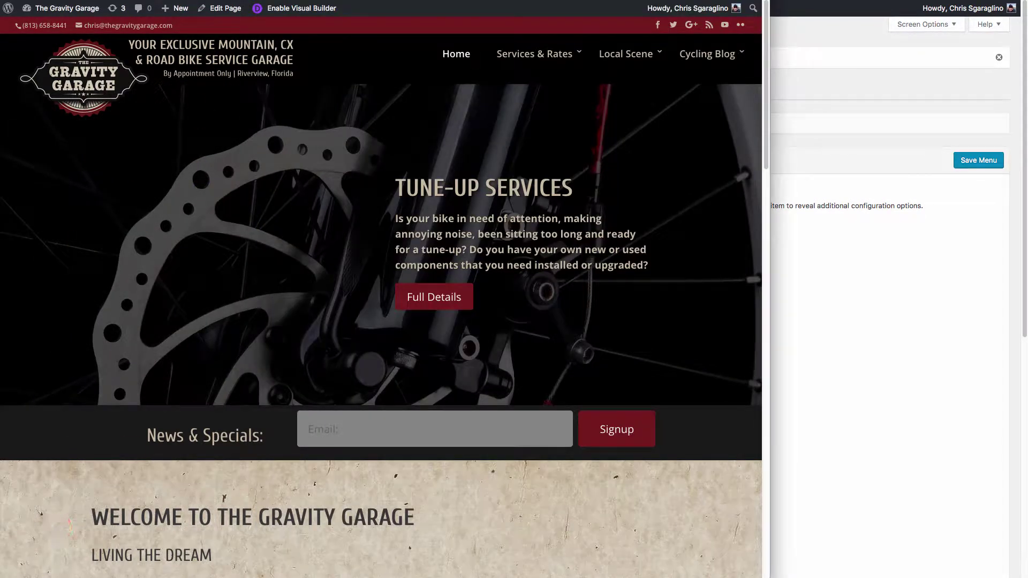
key("super+r")
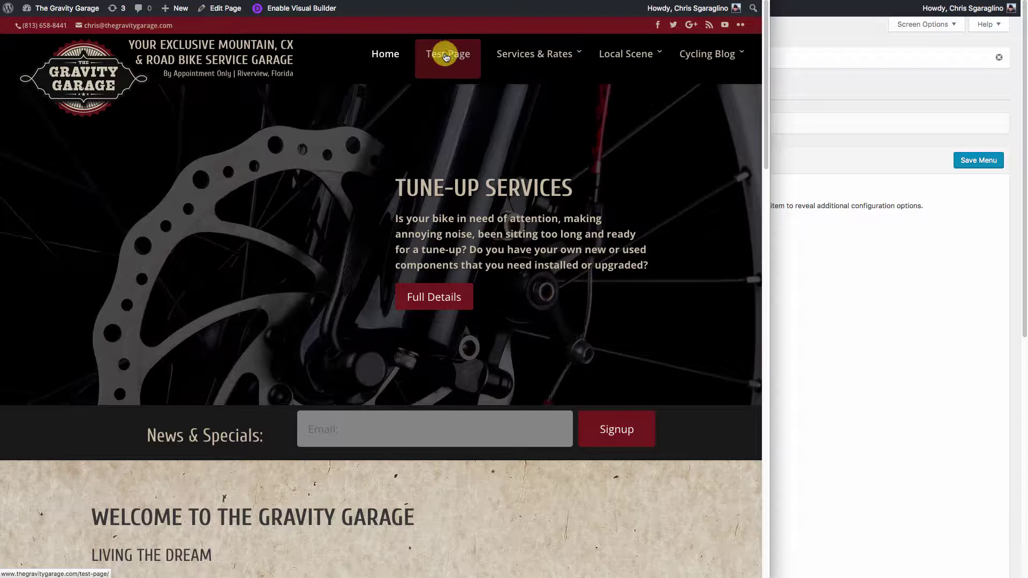
Nest Test Page under Services & Rates, save the menu, and reload the live site.
mouse_move(522, 60)
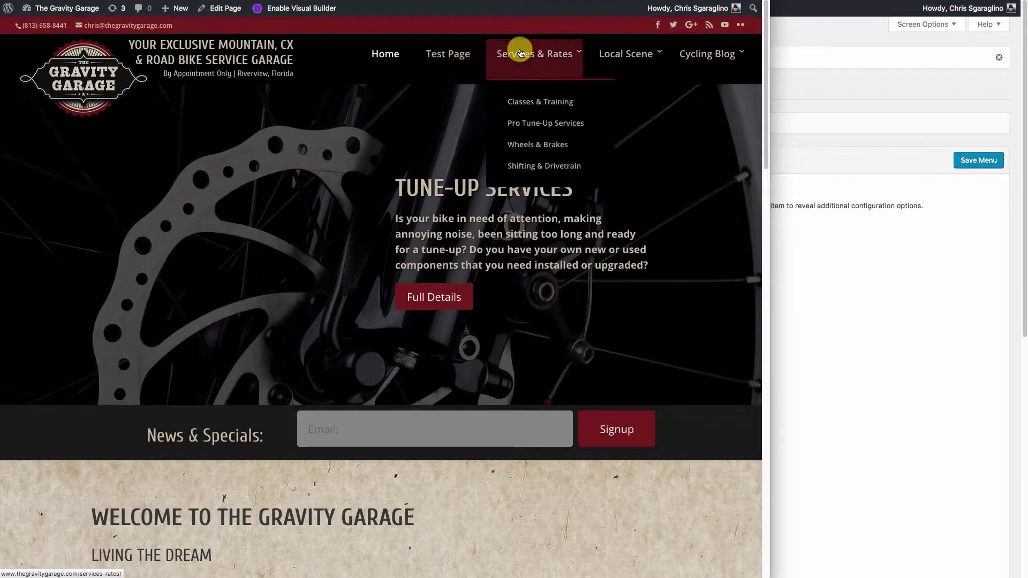
left_click(882, 285)
left_click_drag(545, 262, 576, 319)
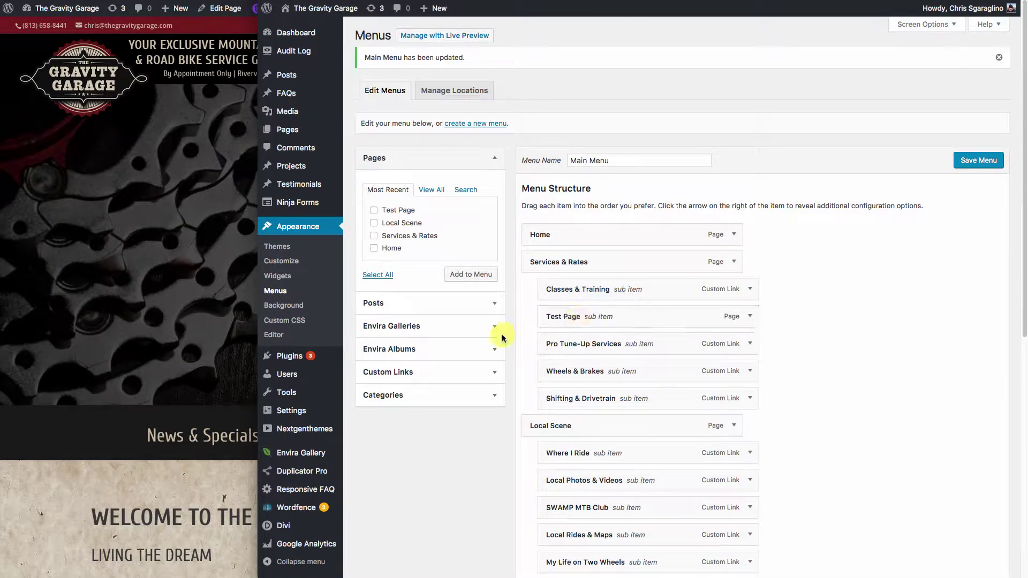
left_click(982, 162)
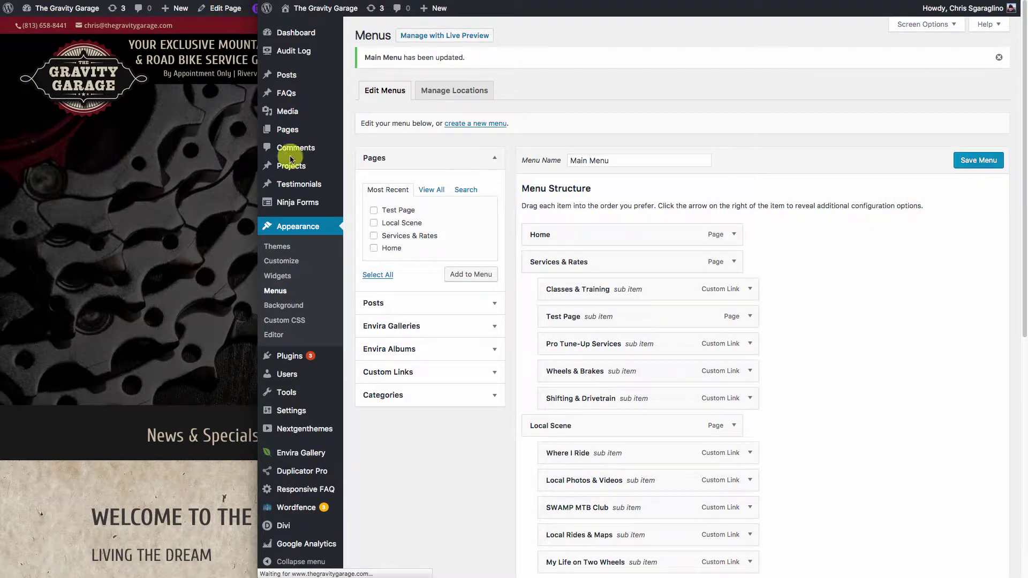
left_click(41, 452)
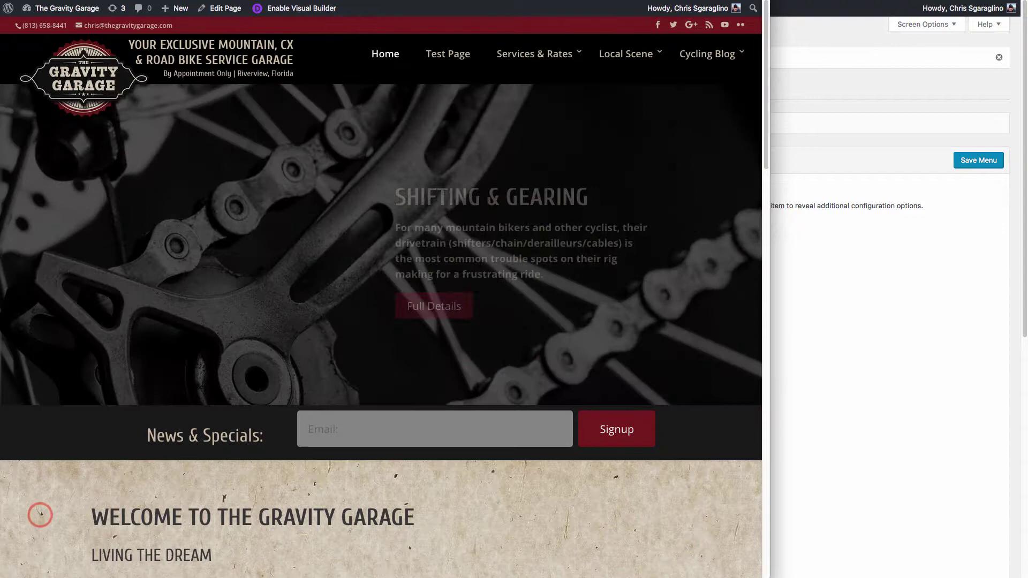
key("super+r")
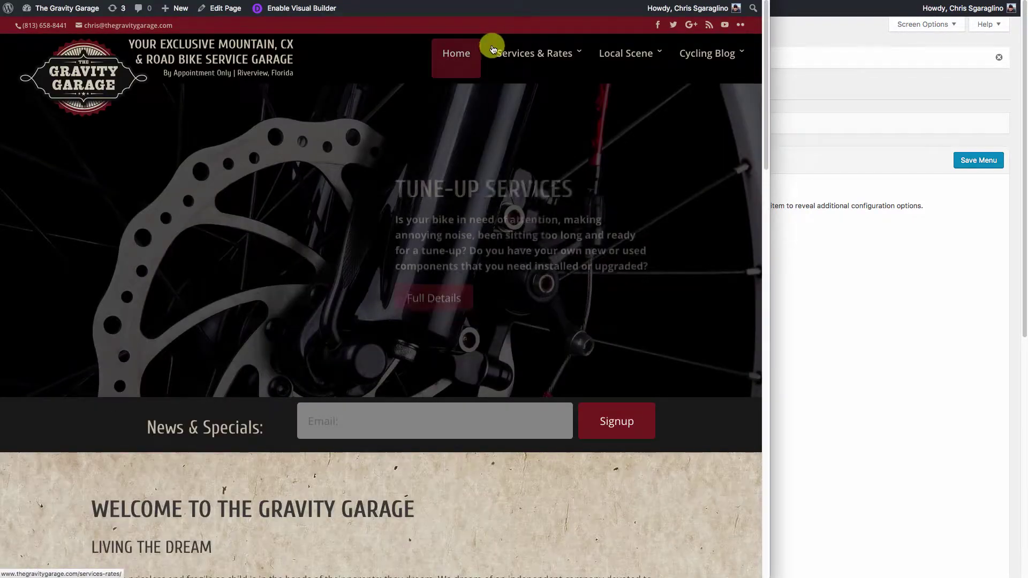
Indent Test Page under Classes & Training, save, and open it from the site's flyout menu.
mouse_move(532, 53)
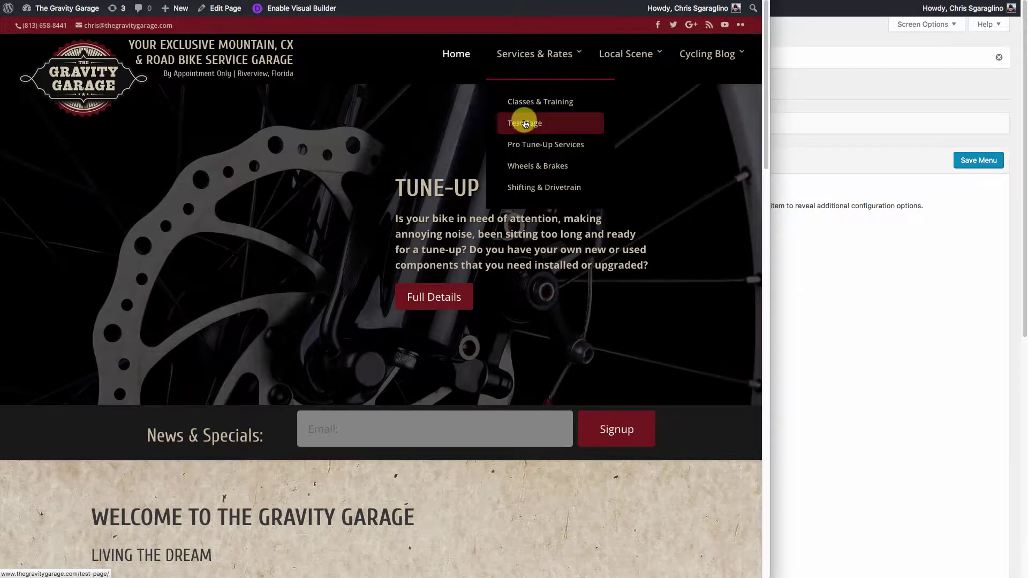
left_click(804, 241)
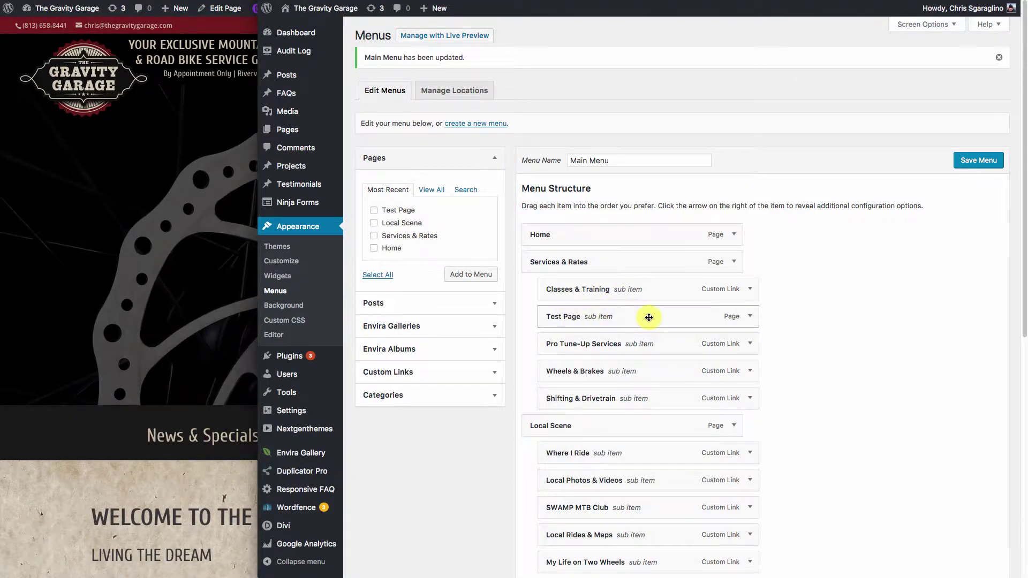
left_click_drag(649, 318, 556, 320)
left_click(988, 164)
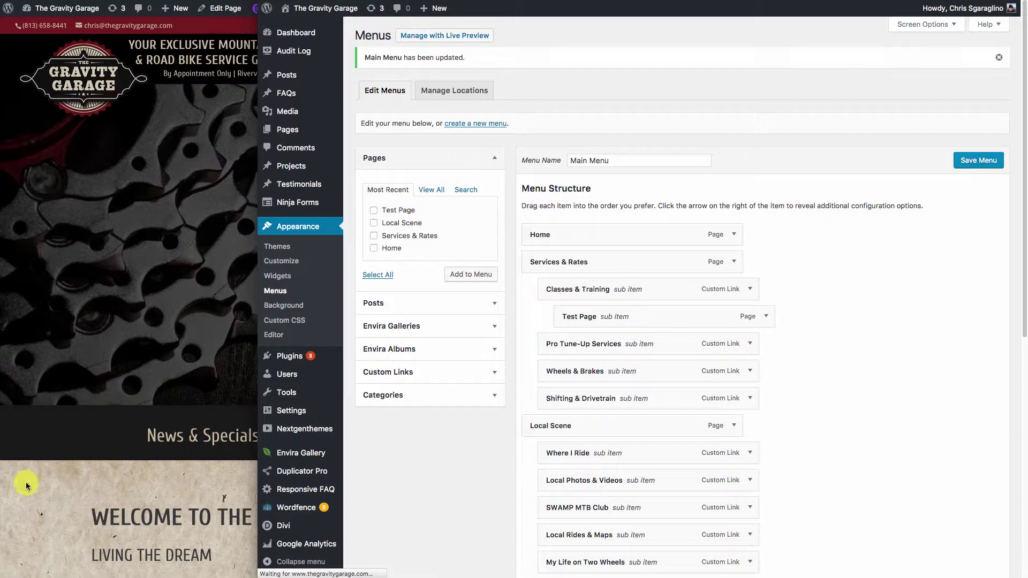
left_click(26, 482)
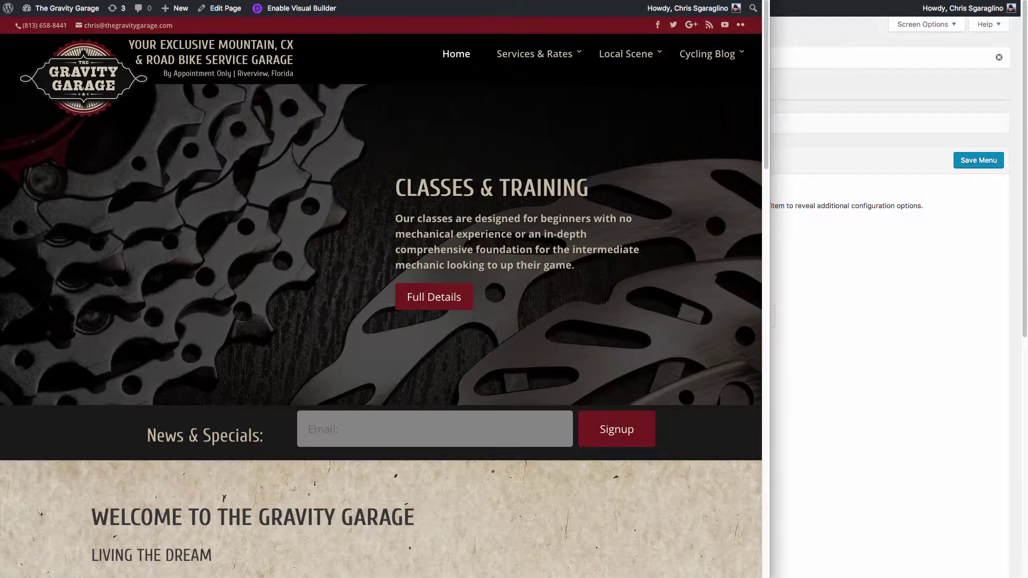
mouse_move(583, 64)
left_click(528, 56)
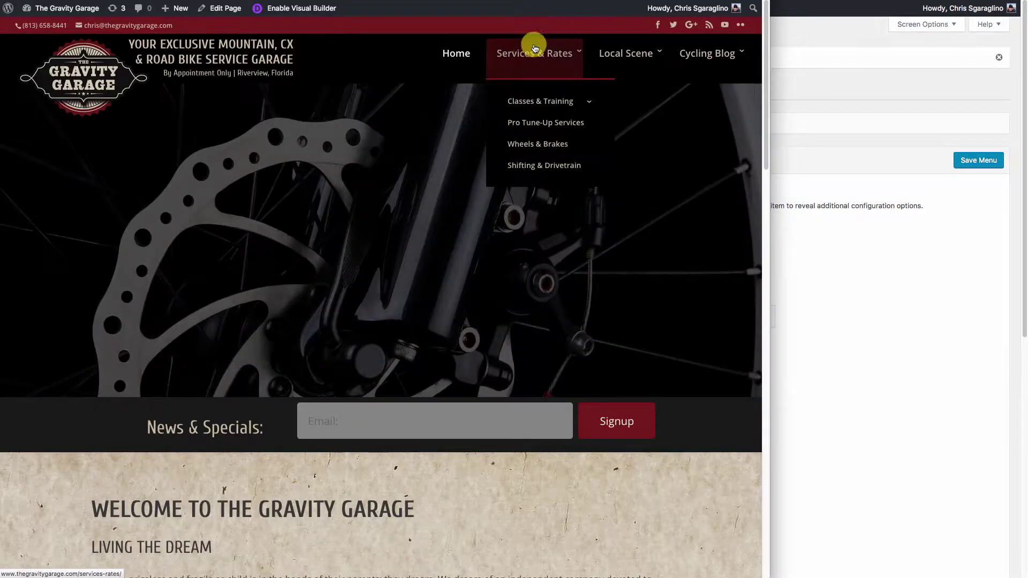
mouse_move(532, 101)
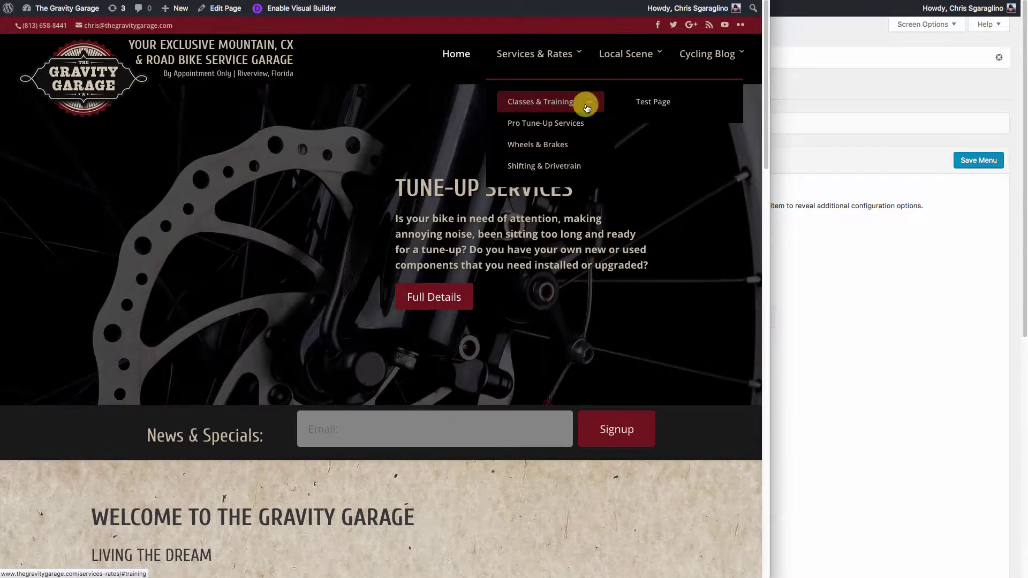
left_click(656, 106)
key("super+Tab")
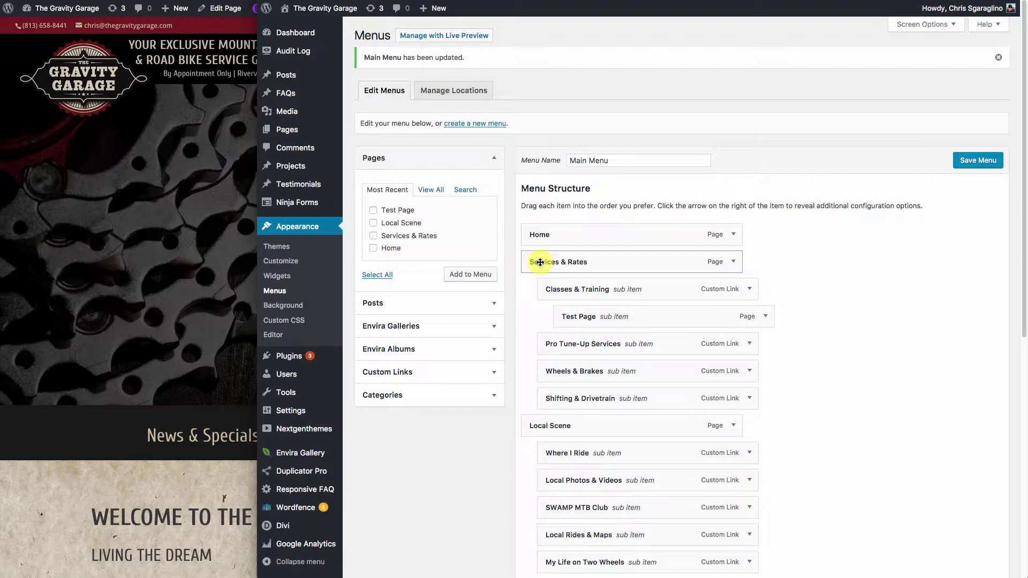
Nest Services & Rates under Home, save, and check the Home dropdown on the live site.
left_click_drag(540, 262, 562, 263)
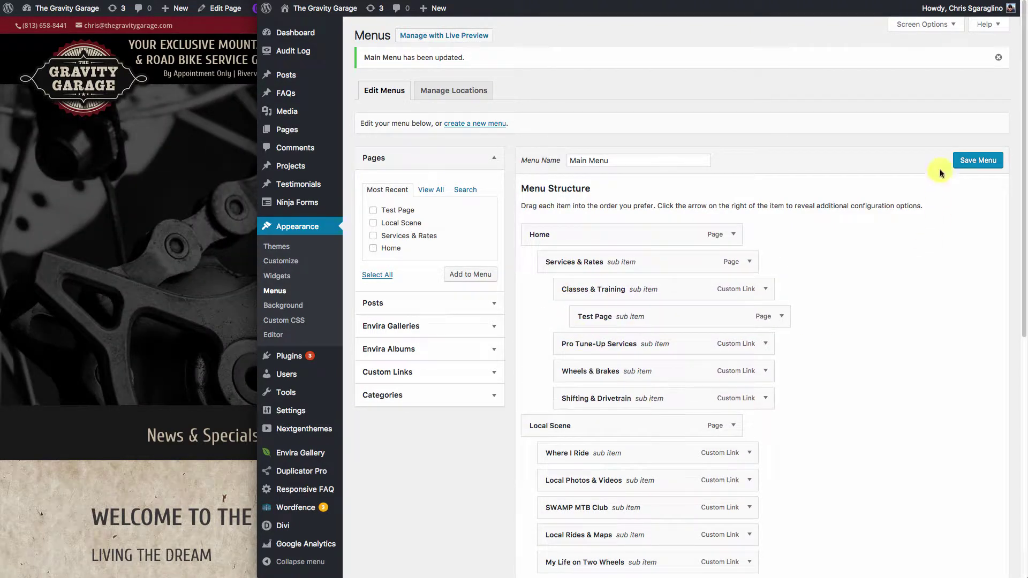
left_click(974, 161)
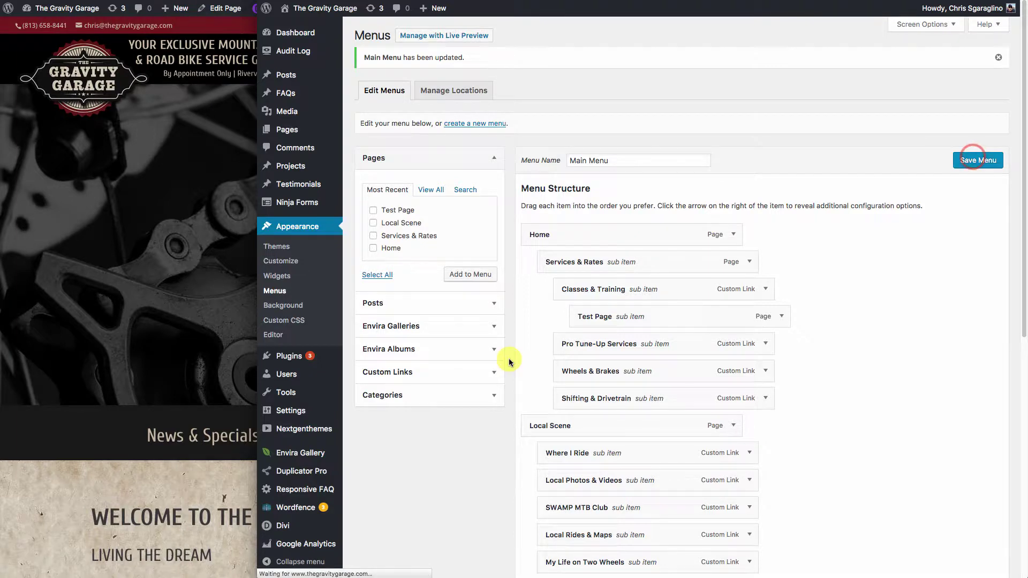
left_click(117, 492)
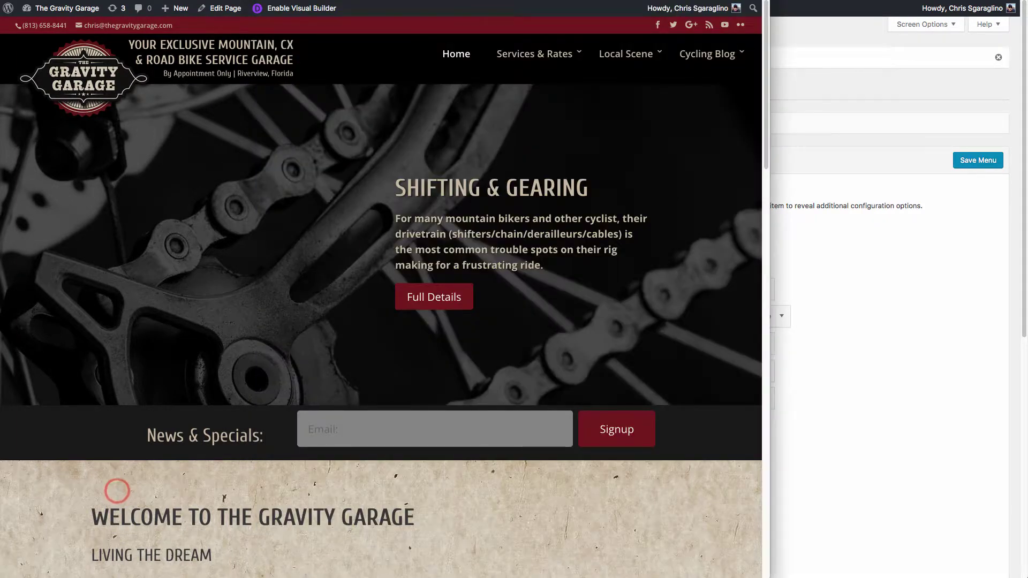
key("super+r")
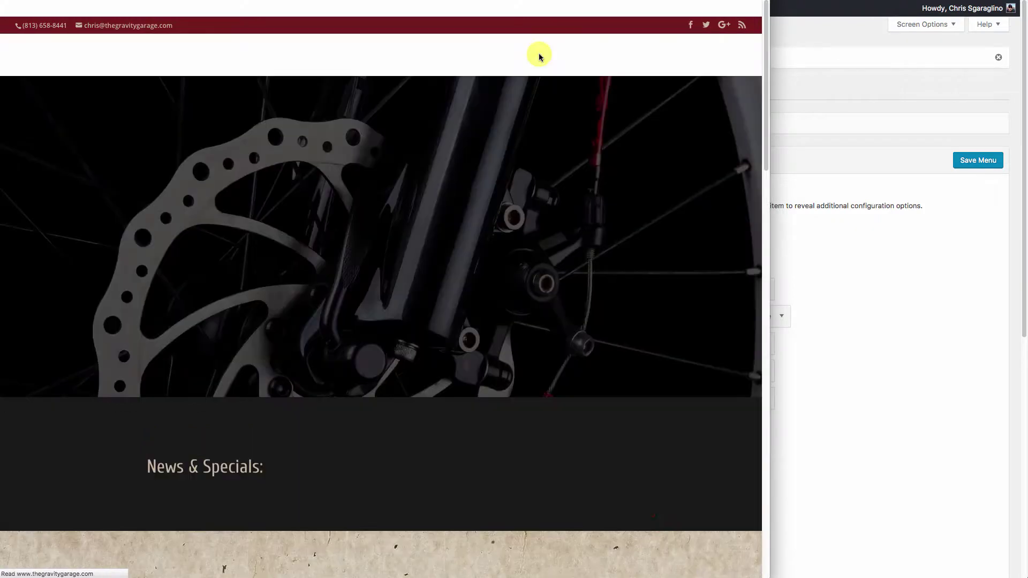
mouse_move(538, 53)
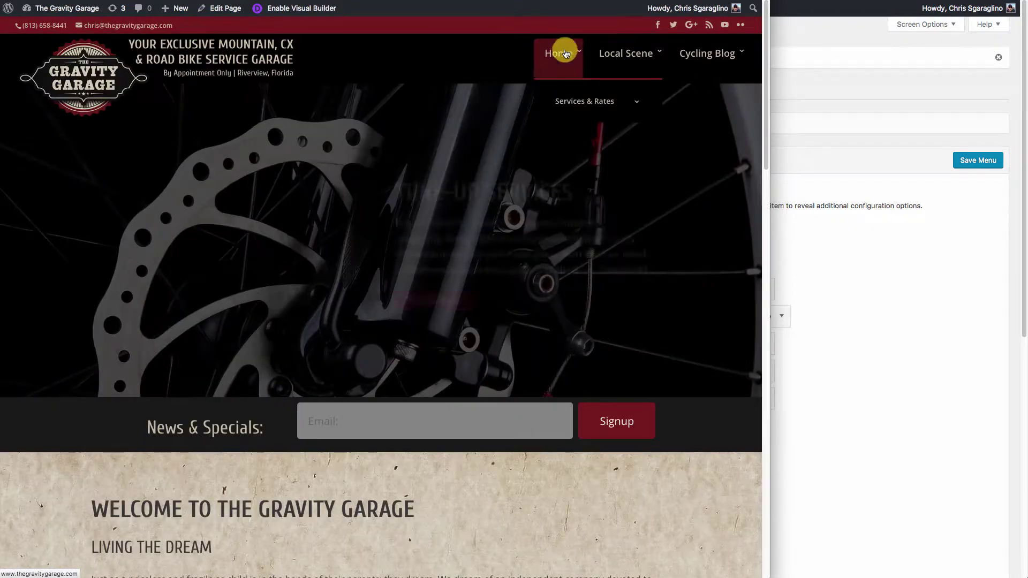
mouse_move(581, 104)
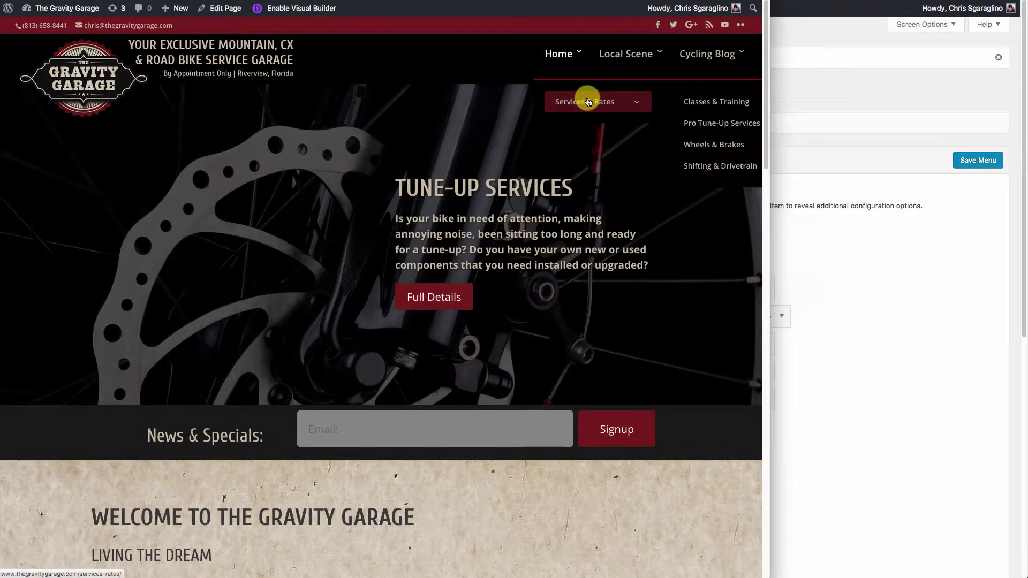
left_click(906, 266)
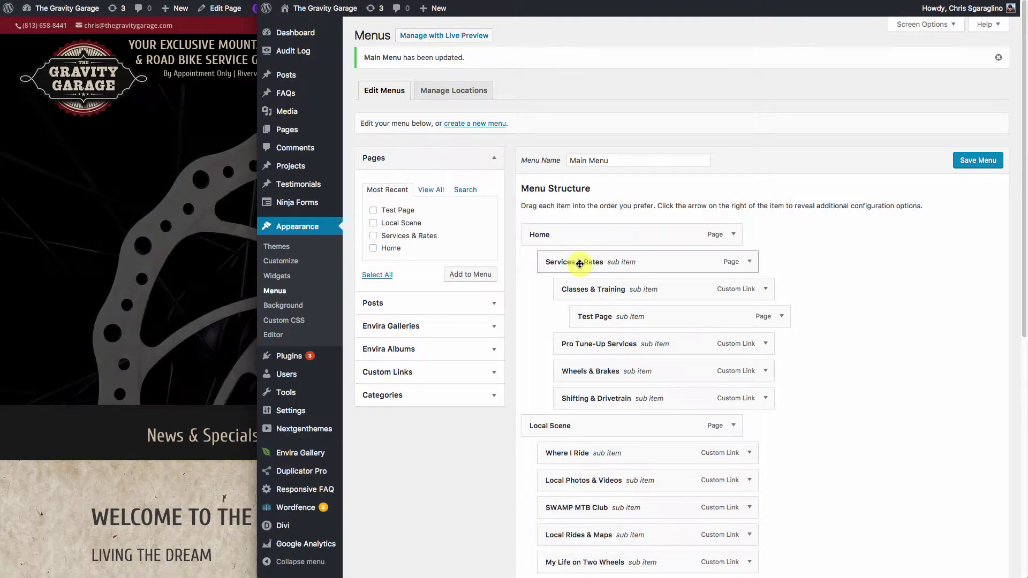
Return Services & Rates to the top level, remove Test Page, and save the menu.
left_click_drag(580, 264, 571, 265)
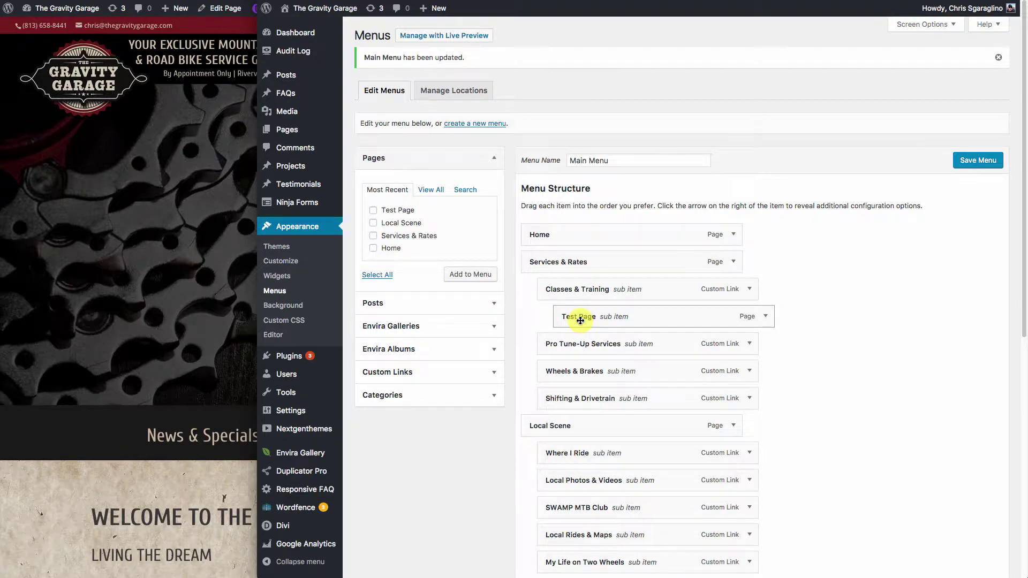
left_click(767, 318)
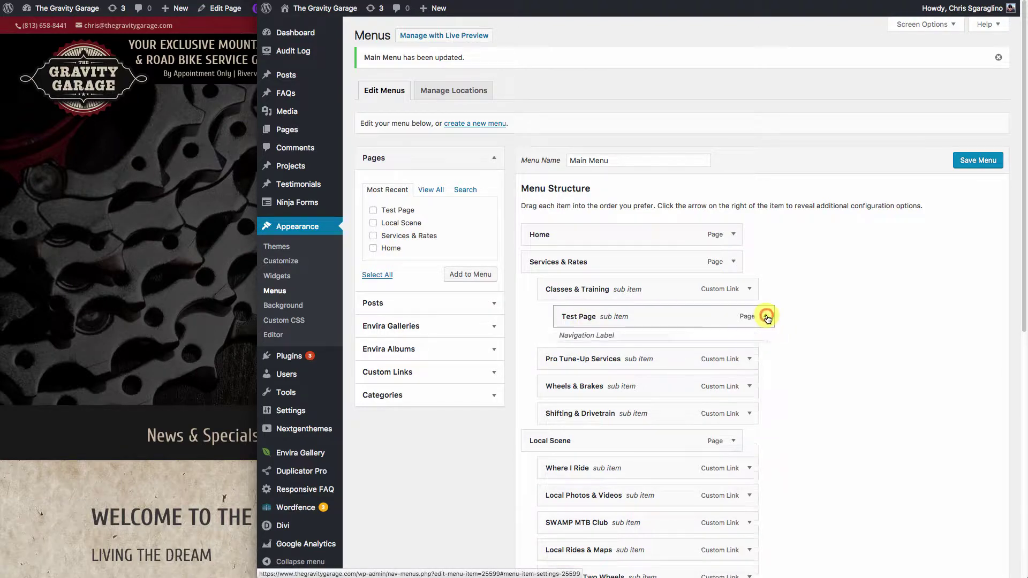
left_click(572, 456)
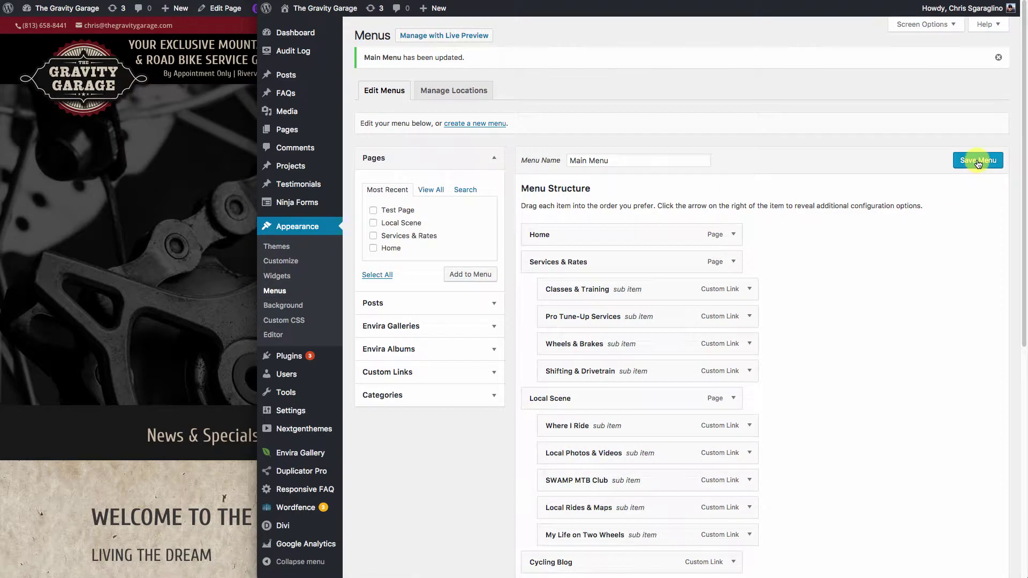
left_click(978, 161)
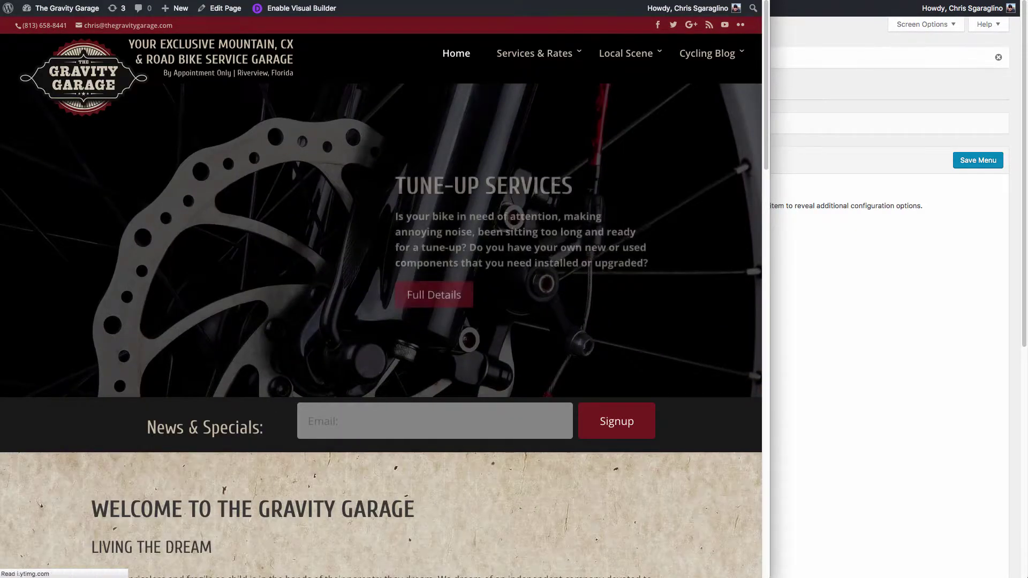
key("super+grave")
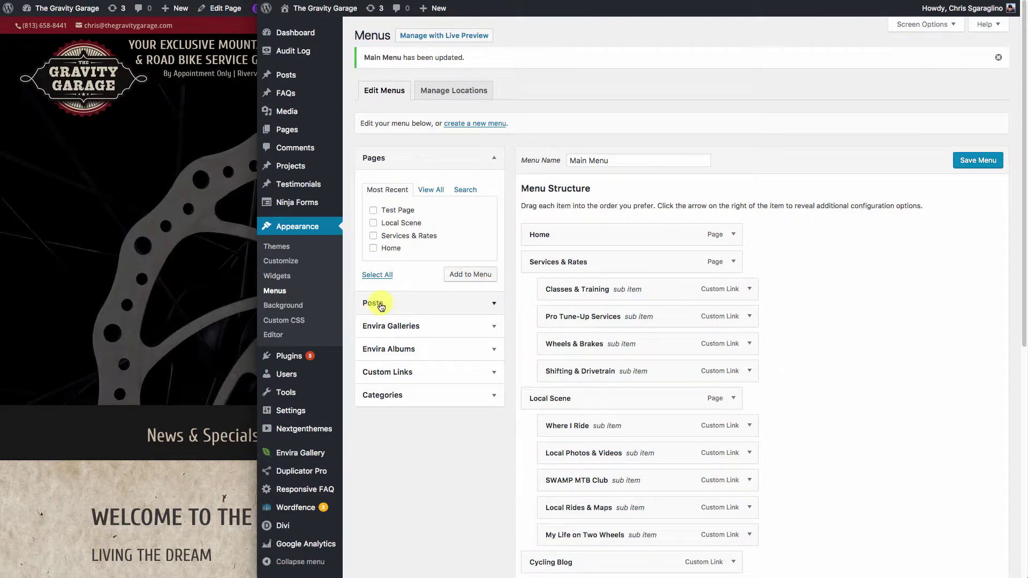
left_click(493, 303)
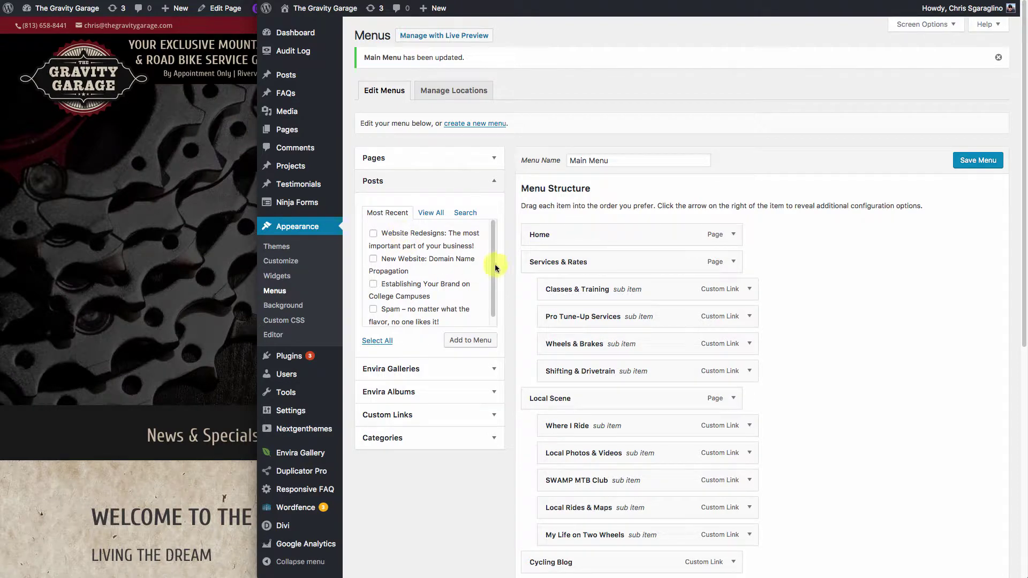
mouse_move(495, 266)
left_mouse_down()
mouse_move(497, 287)
mouse_move(495, 268)
left_mouse_up()
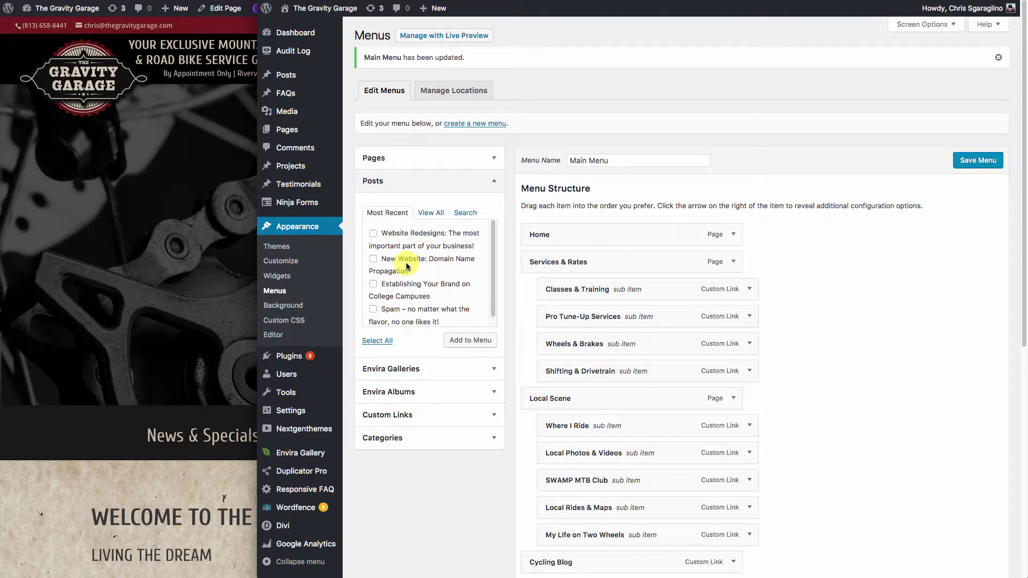
left_click(494, 438)
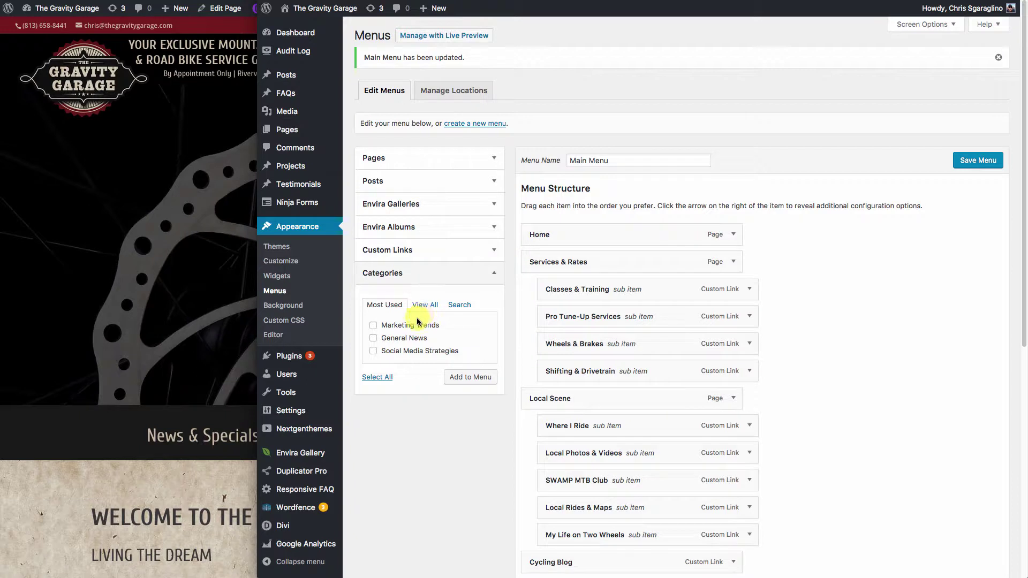
left_click(373, 325)
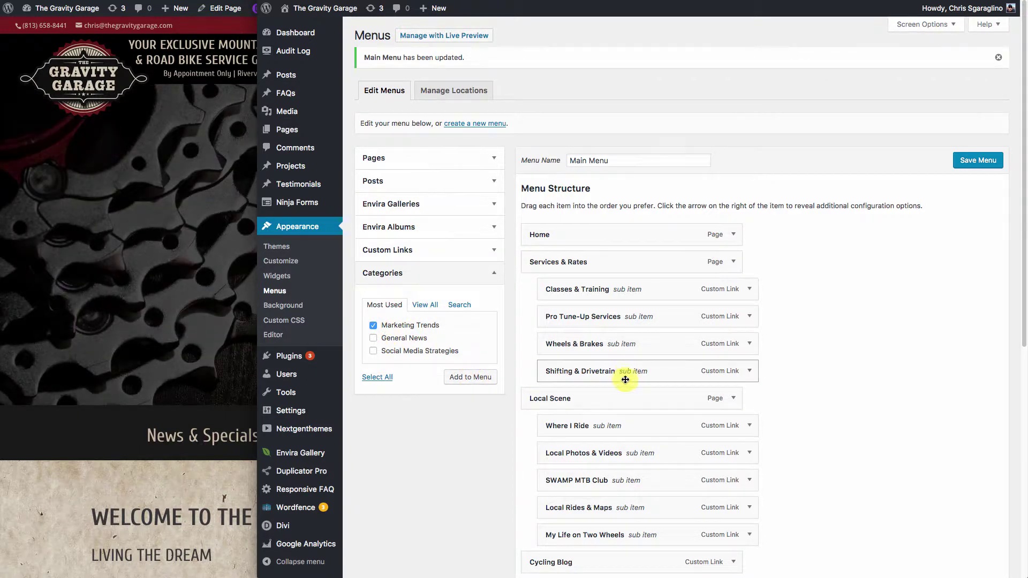
left_click(494, 274)
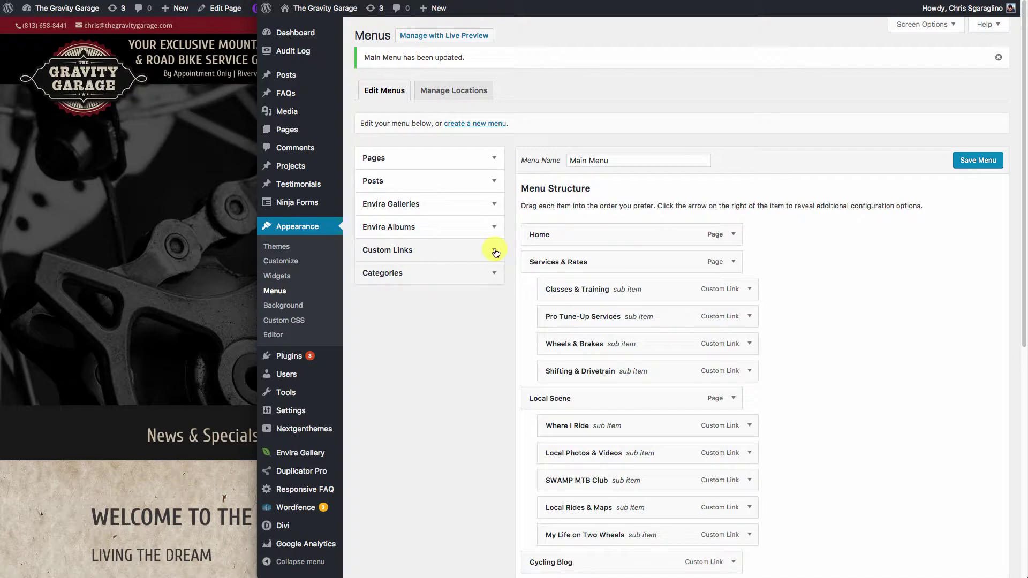
left_click(495, 250)
left_click(457, 284)
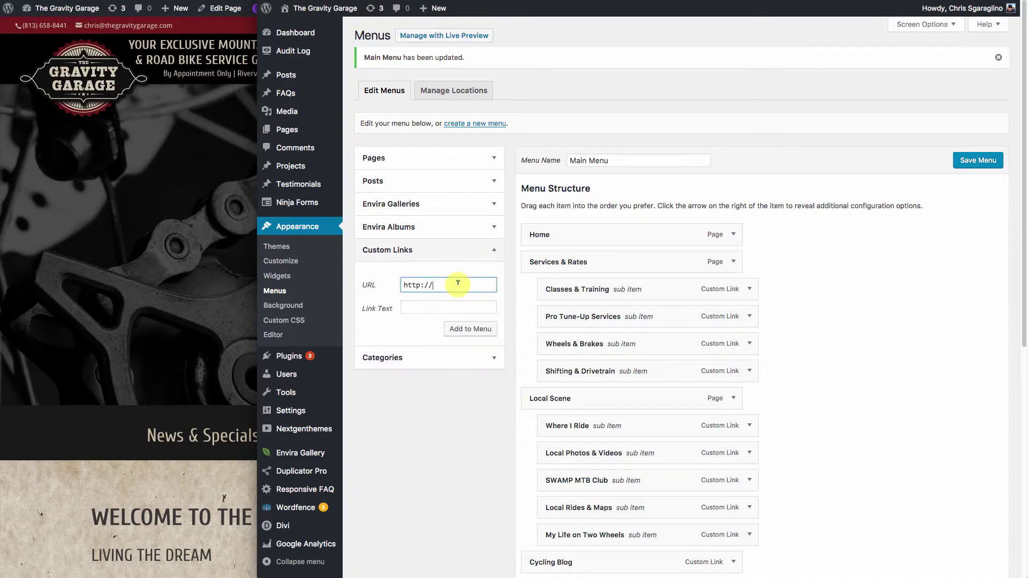
type("www.ilgm.com")
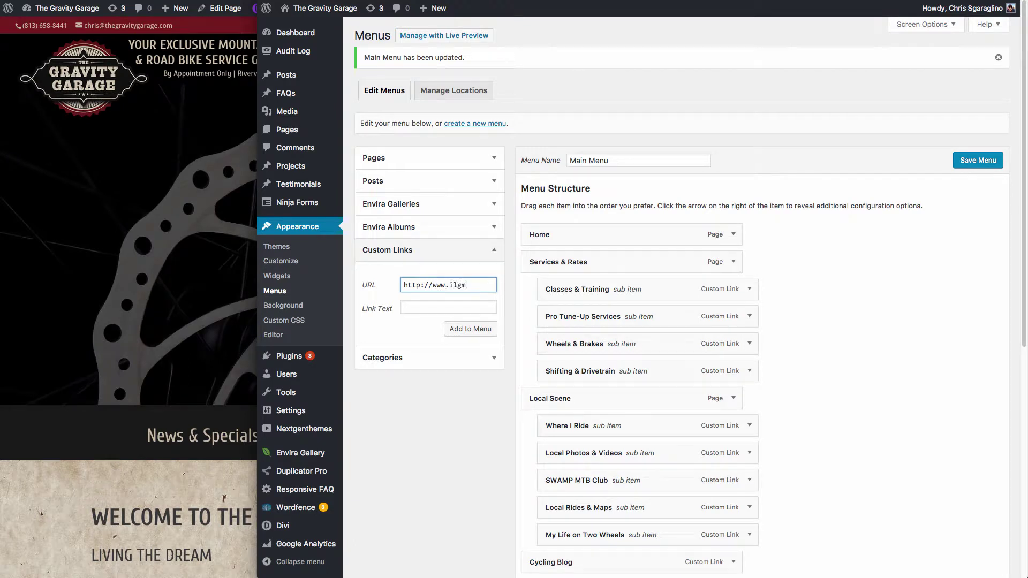
left_click(431, 306)
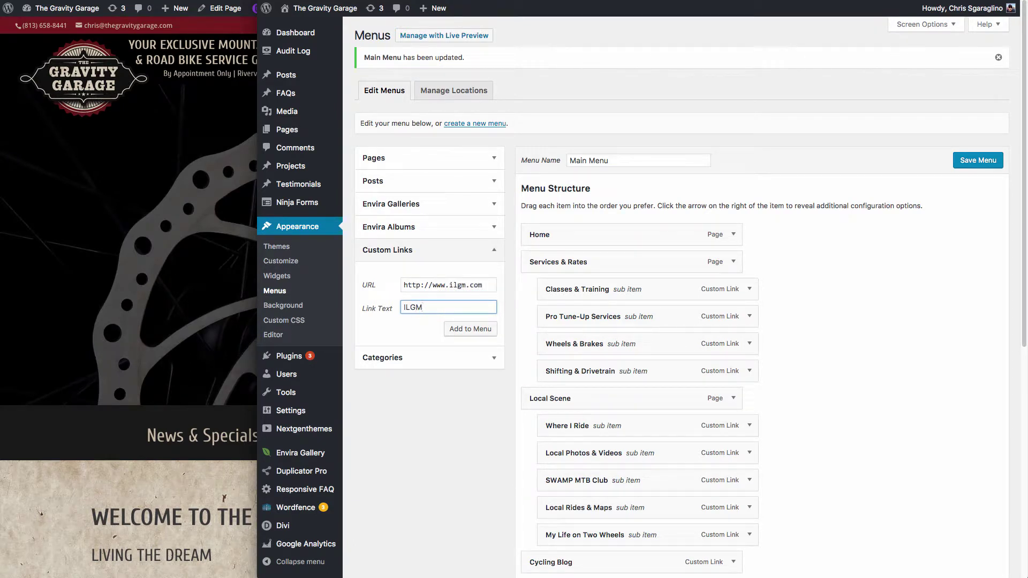
left_click(477, 329)
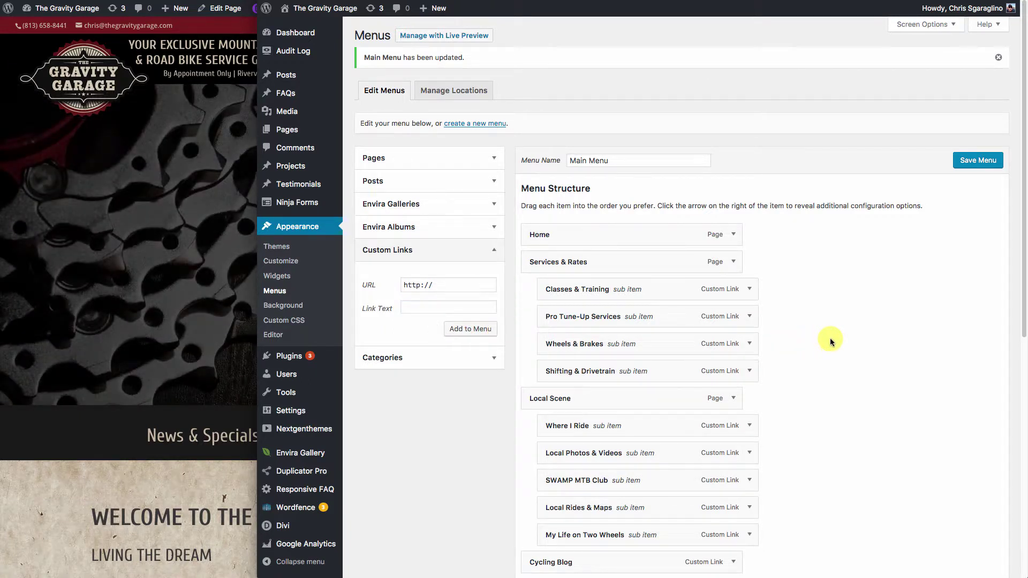
scroll(940, 334, "down", 7)
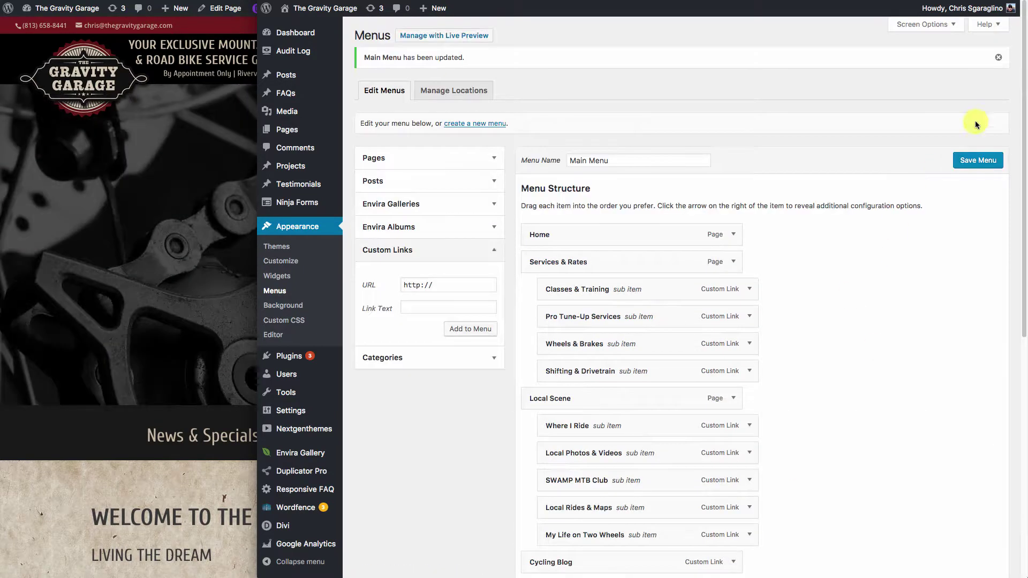
Reload the live site to see ILGM in the navigation, then return to Menus.
left_click(87, 483)
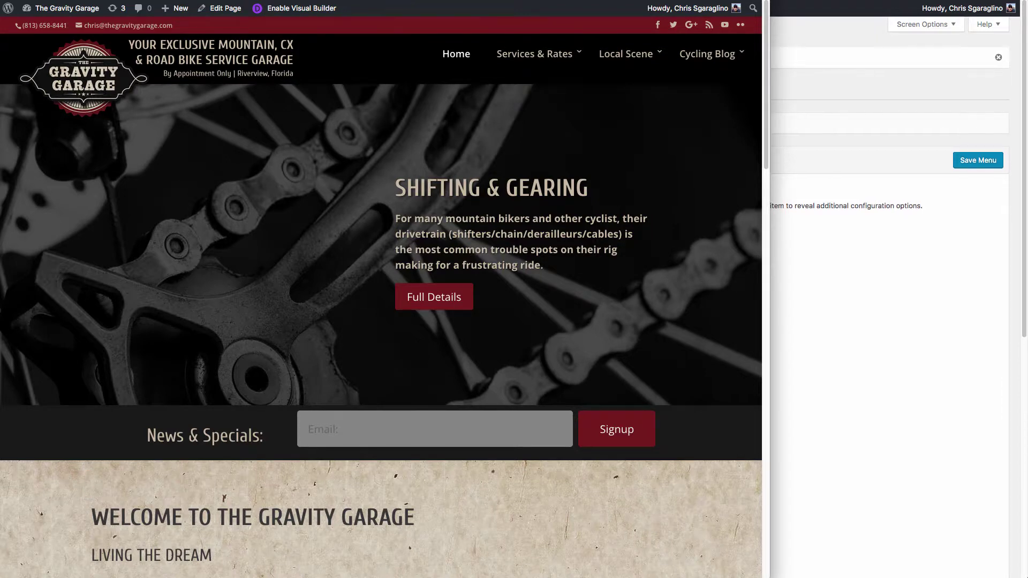
mouse_move(548, 72)
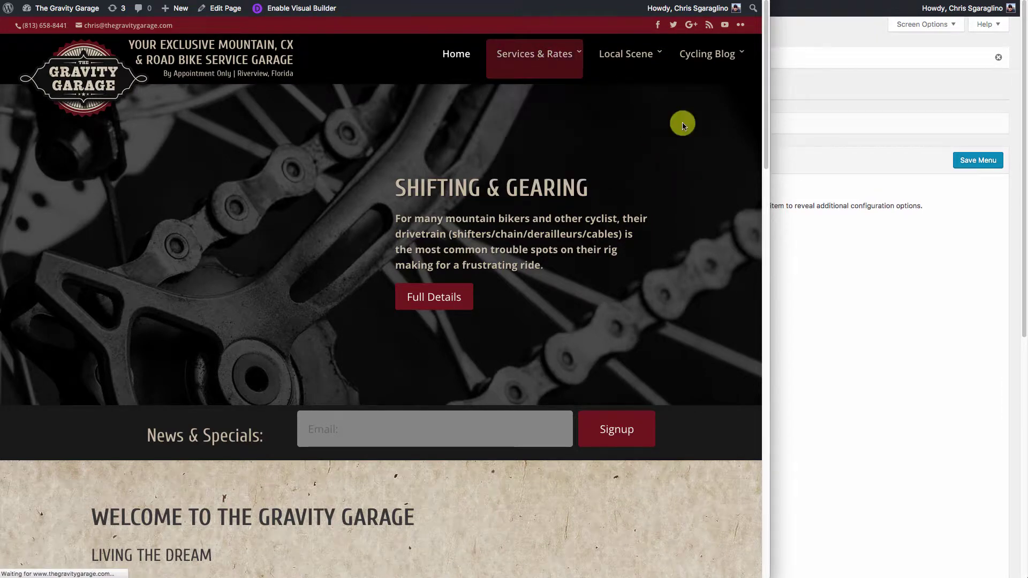
key("super+r")
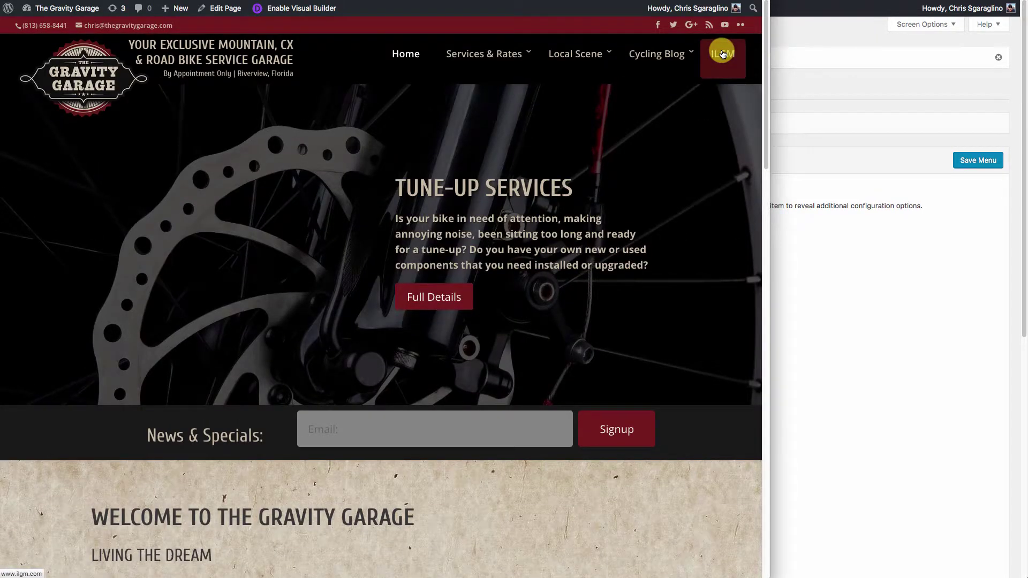
left_click(894, 265)
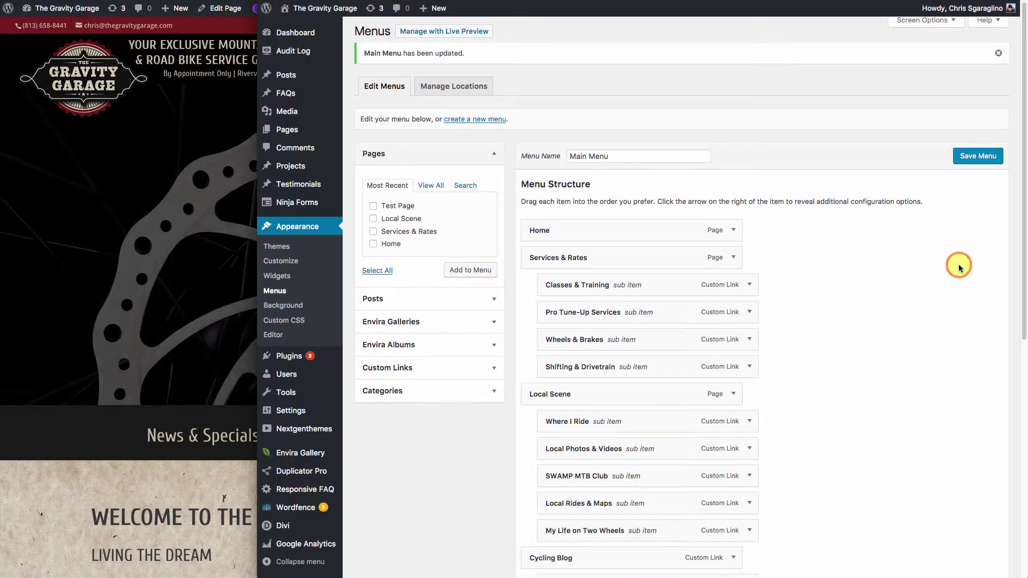
Make the ILGM link open in a new tab, save, and test it on the live site.
scroll(959, 265, "down", 7)
scroll(957, 265, "down", 1)
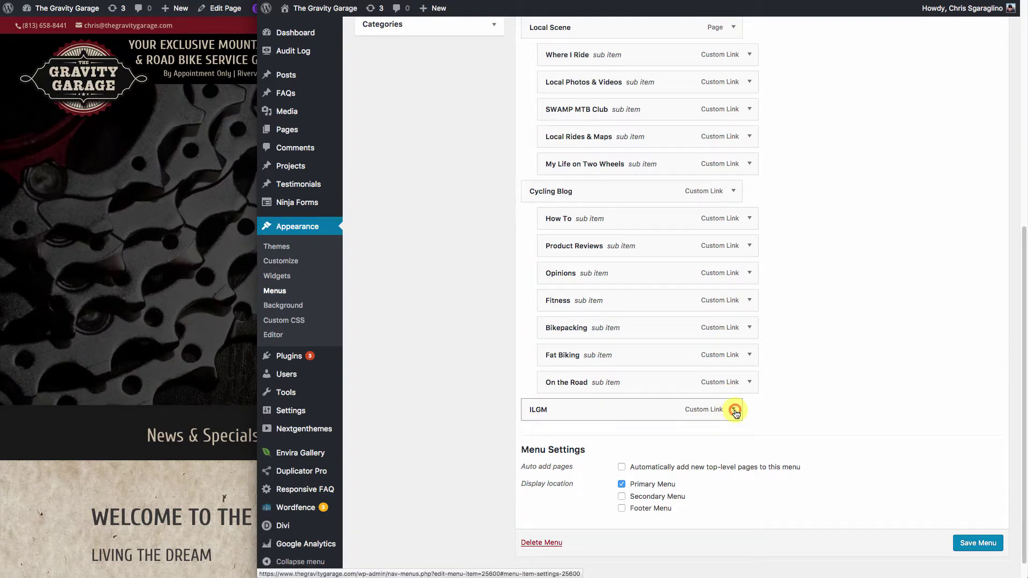
left_click(732, 411)
scroll(905, 439, "down", 2)
scroll(909, 438, "down", 2)
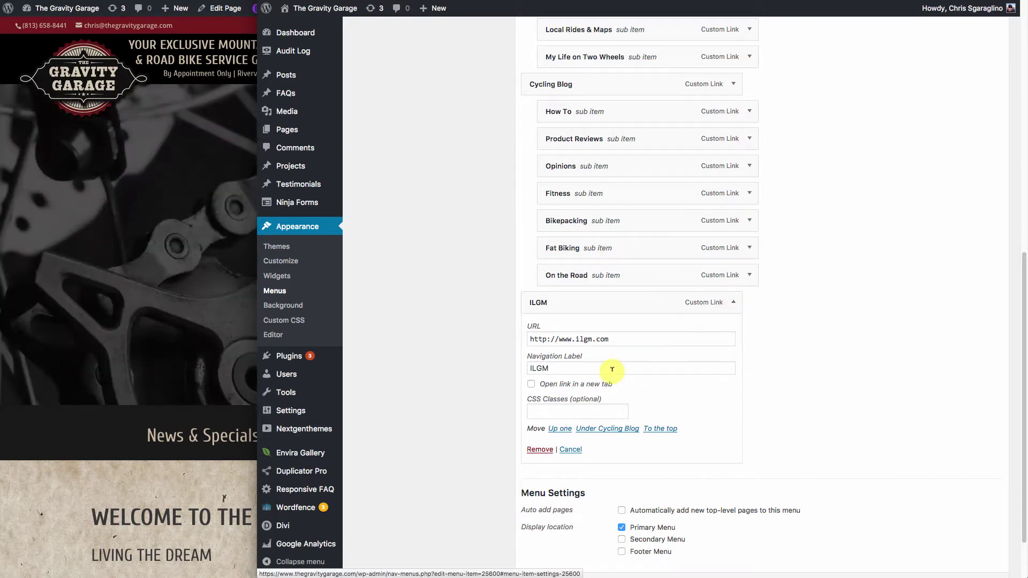
left_click(532, 386)
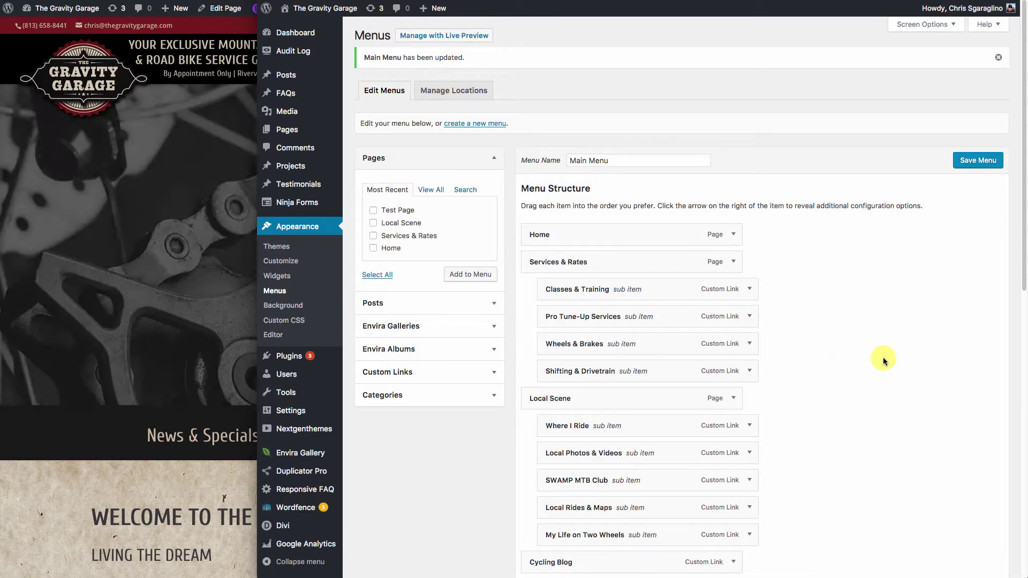
left_click(978, 160)
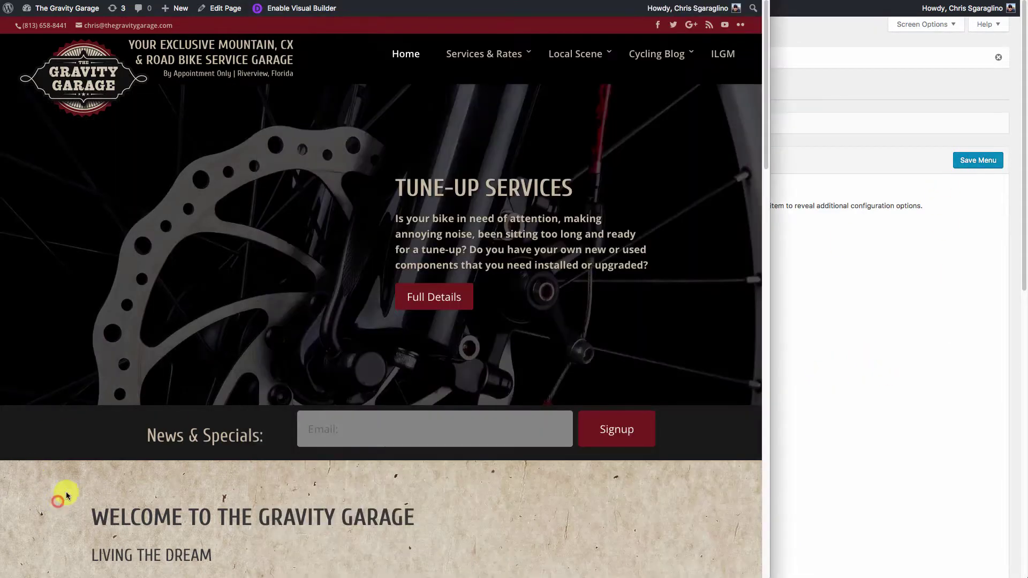
left_click(58, 502)
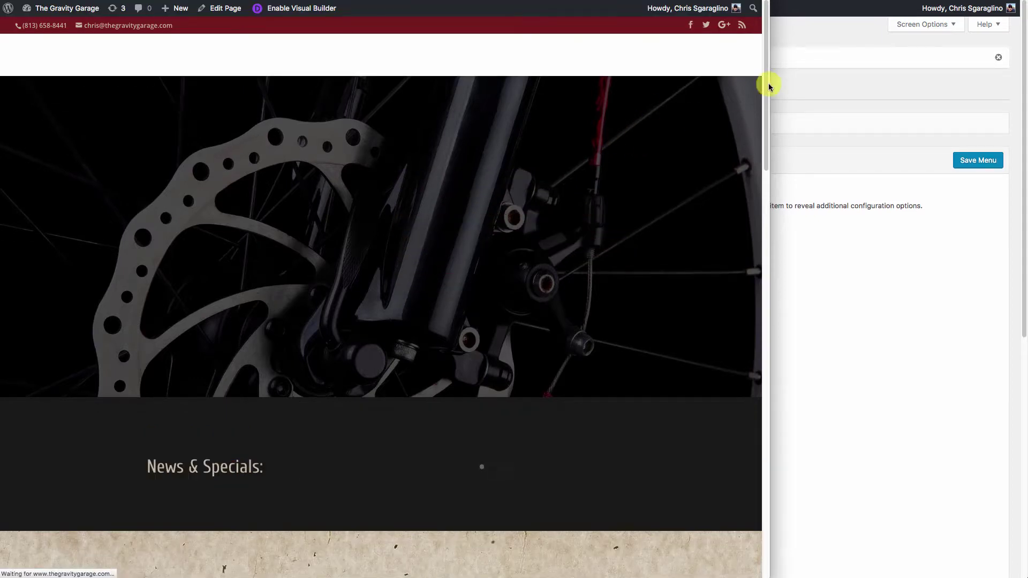
left_click(726, 54)
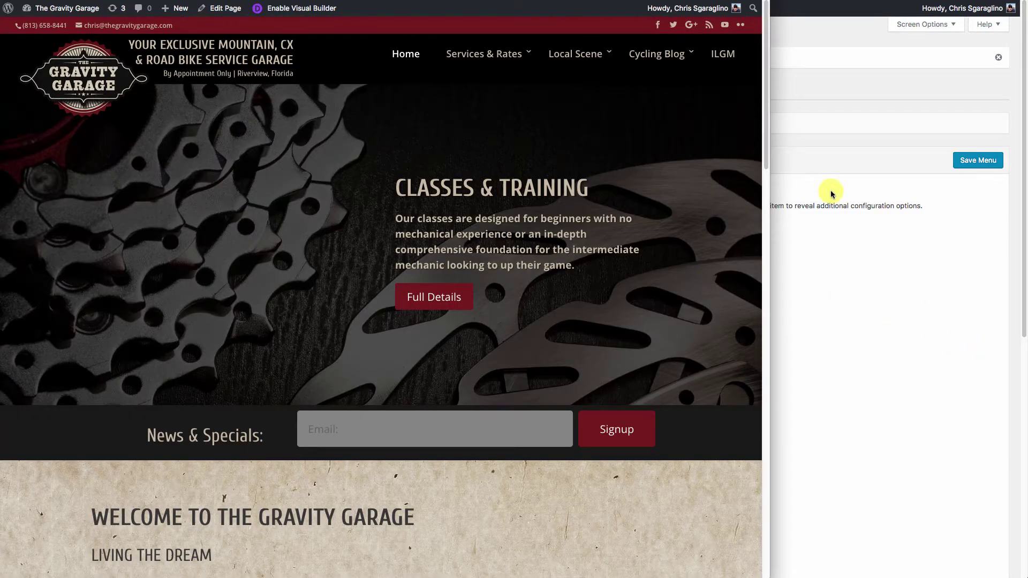
Remove the ILGM item from the Main Menu and save the menu.
left_click(902, 334)
scroll(905, 333, "down", 8)
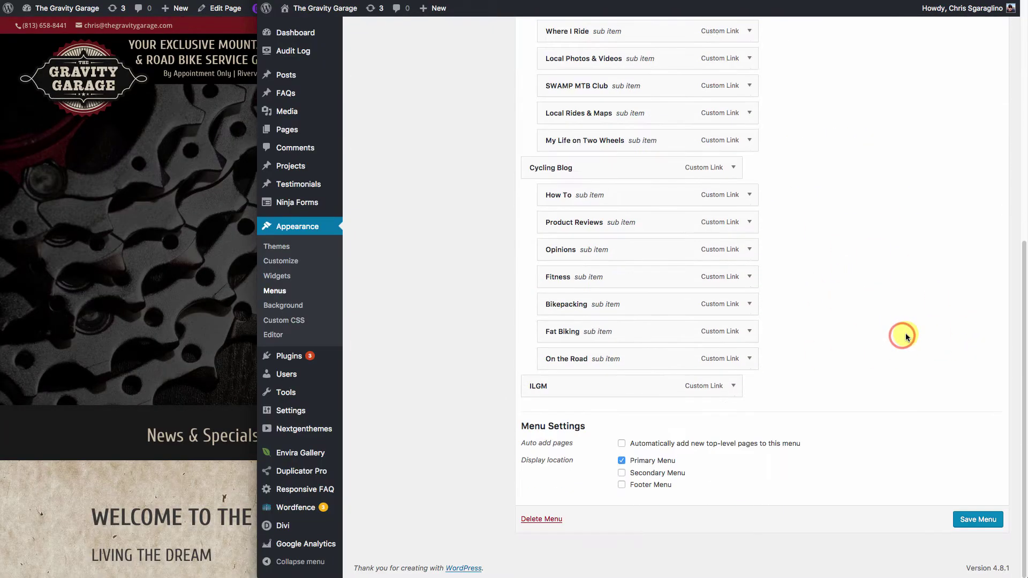
left_click(733, 386)
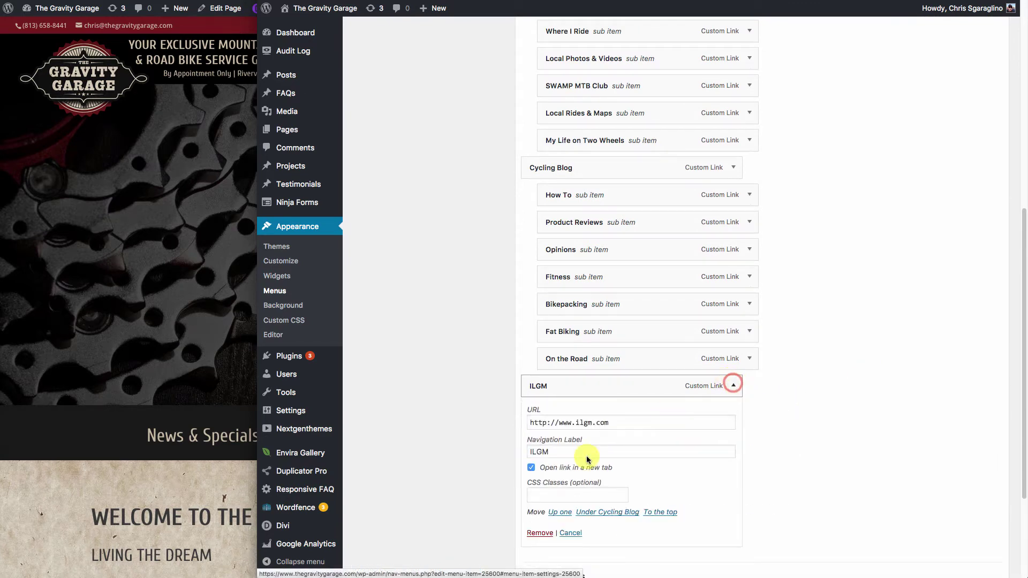
left_click(538, 532)
scroll(885, 222, "up", 7)
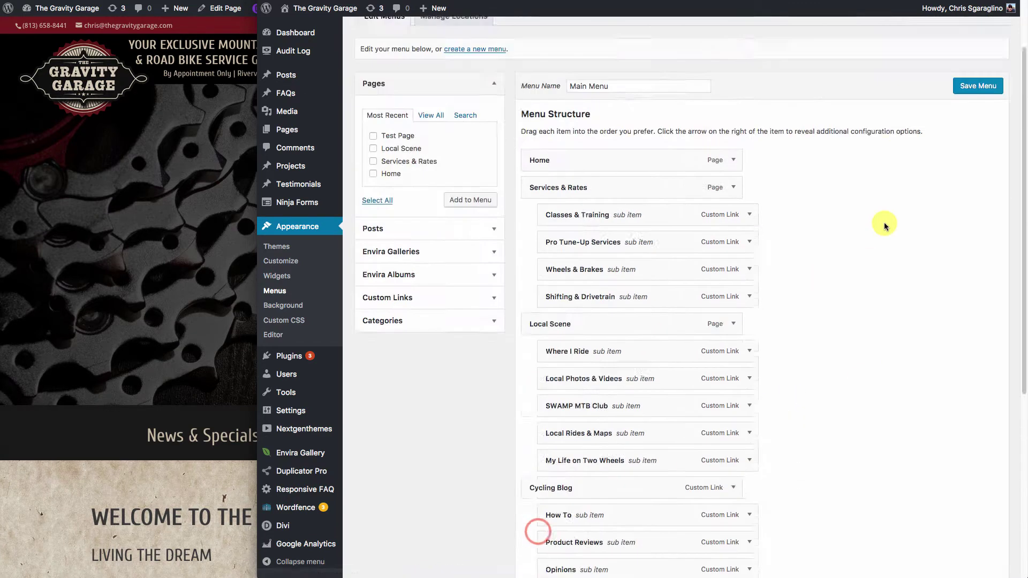
left_click(978, 157)
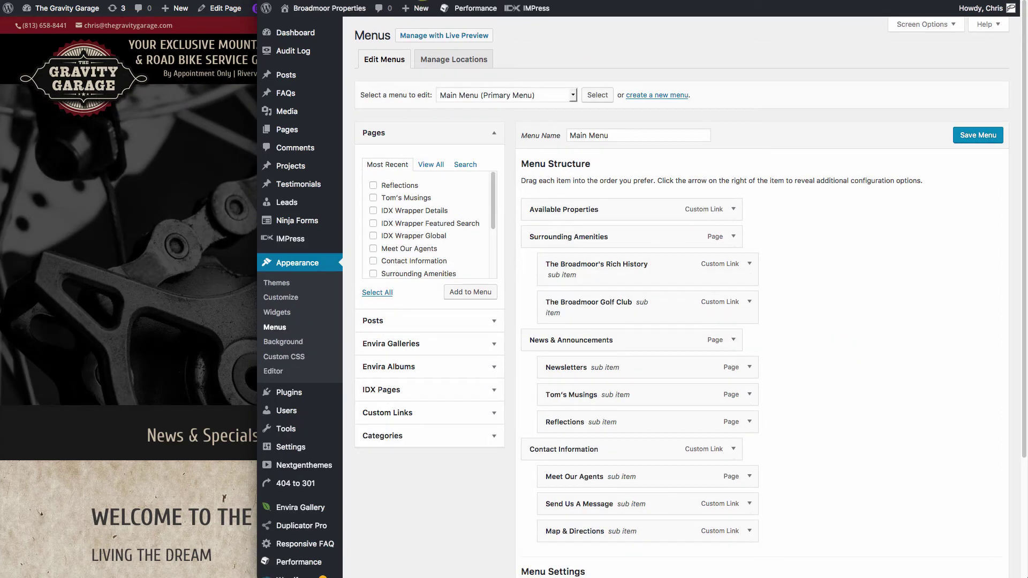
Check the Select a menu to edit list, leaving Main Menu (Primary Menu) selected.
left_click(573, 96)
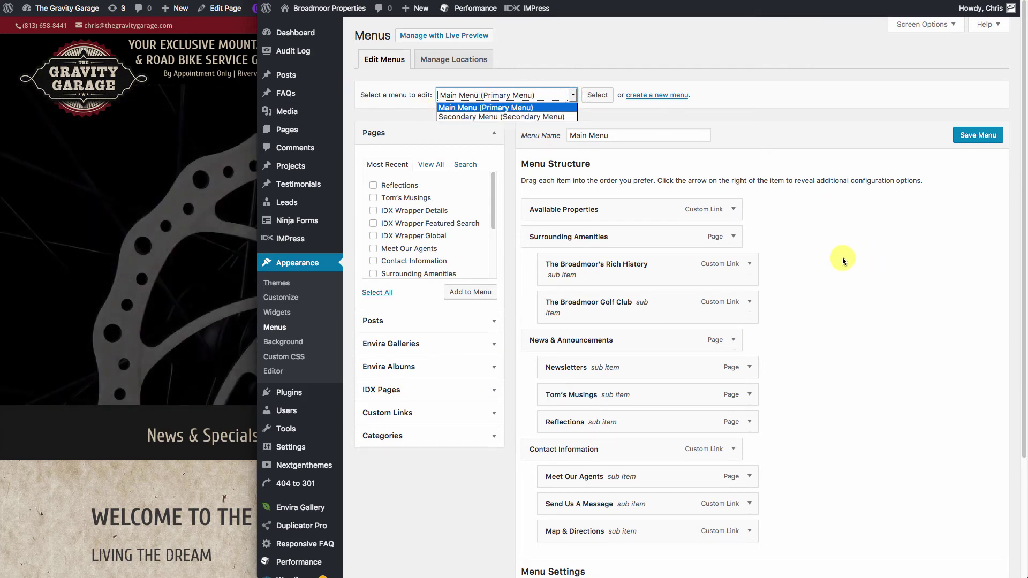
left_click(840, 261)
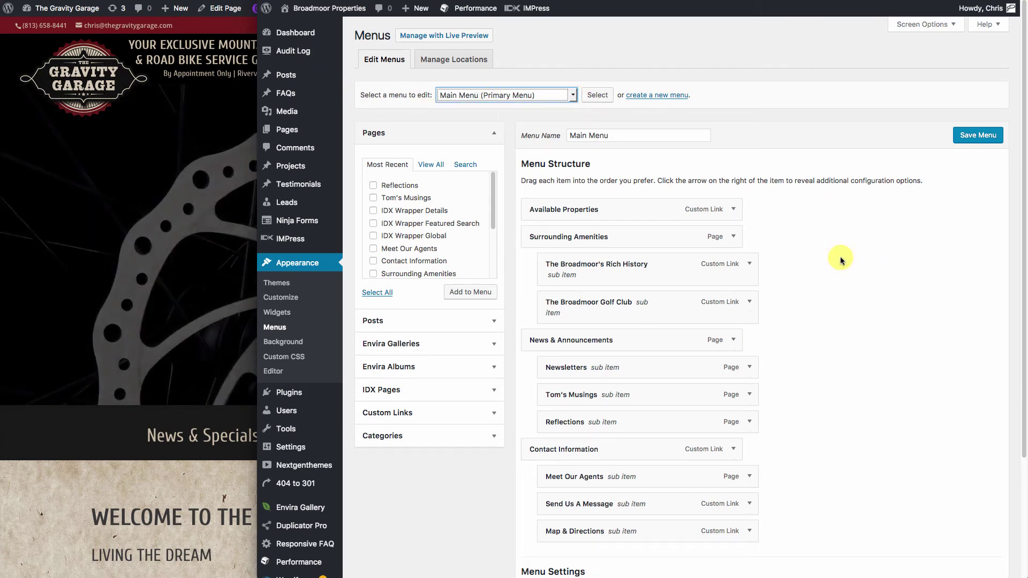